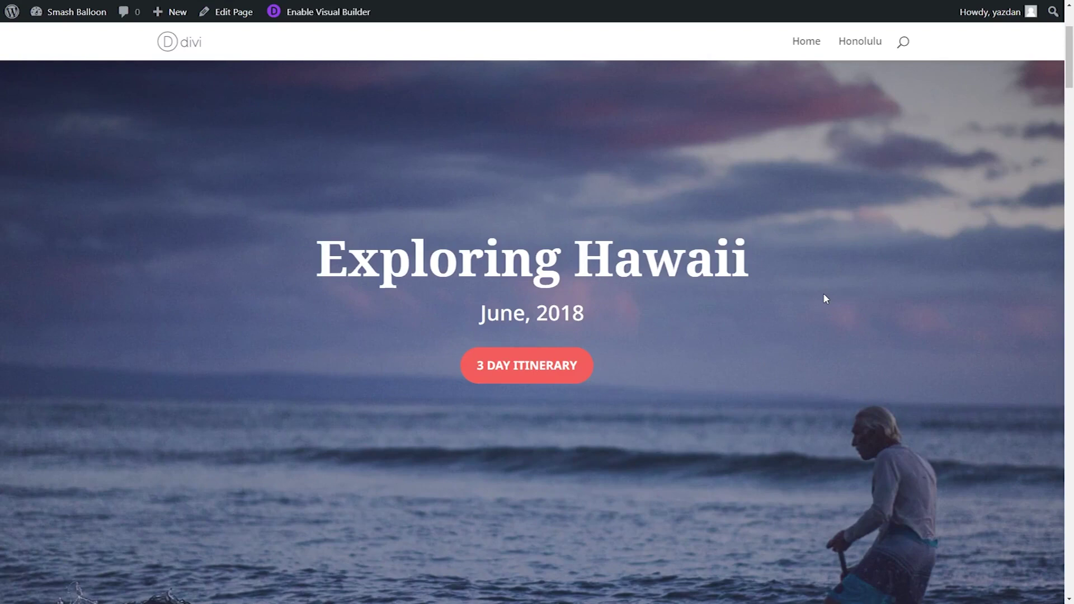
Upload and install Instagram-Feed-Pro-6.2.1-Developer.zip through Plugins > Add New > Upload Plugin.
scroll(823, 294, "down", 15)
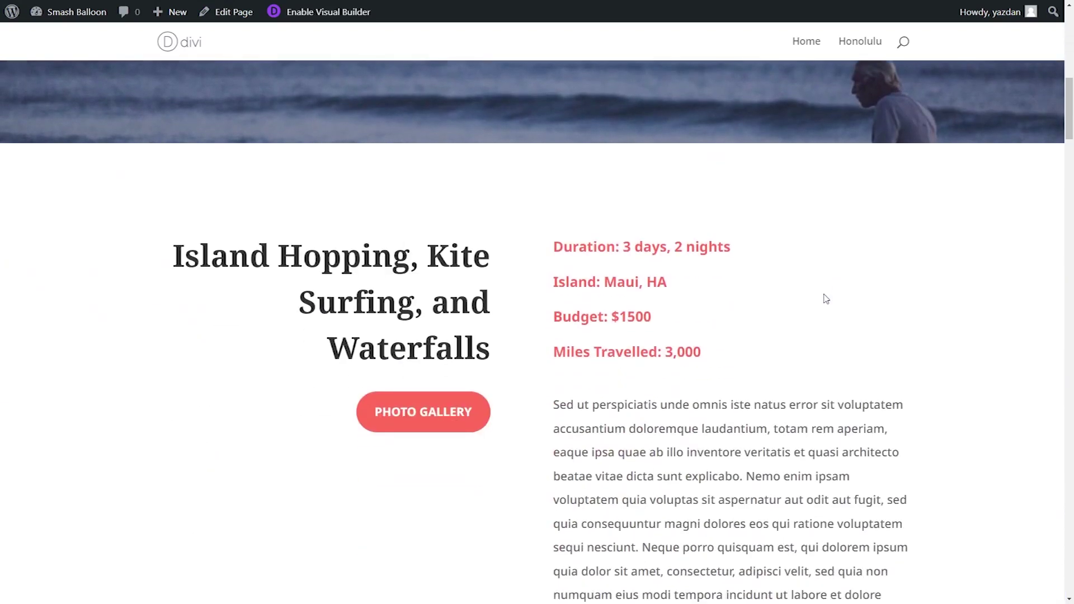
scroll(825, 298, "down", 5)
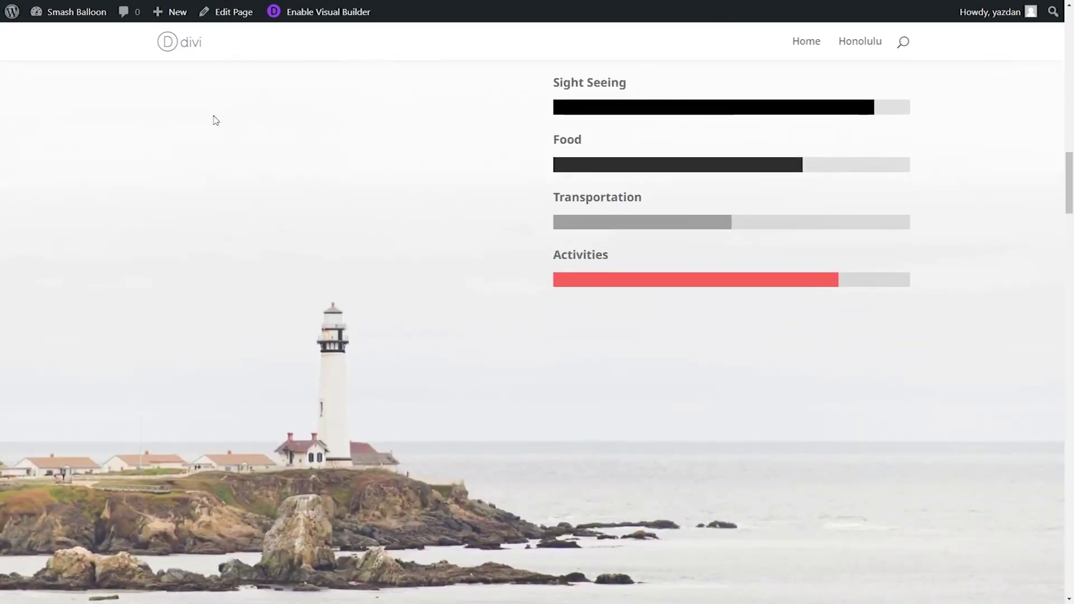
left_click(72, 36)
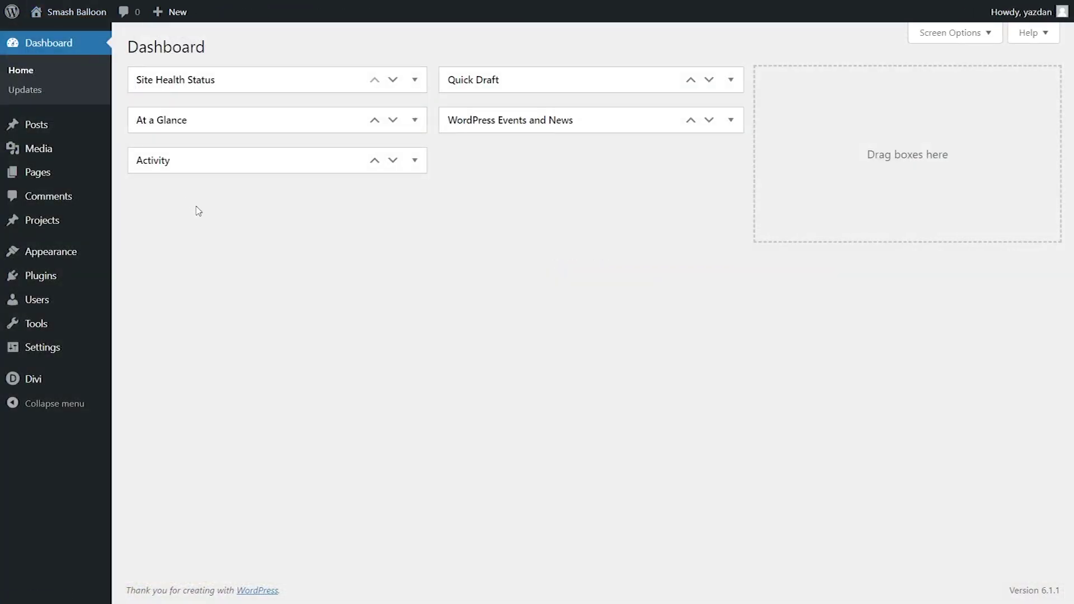
mouse_move(63, 272)
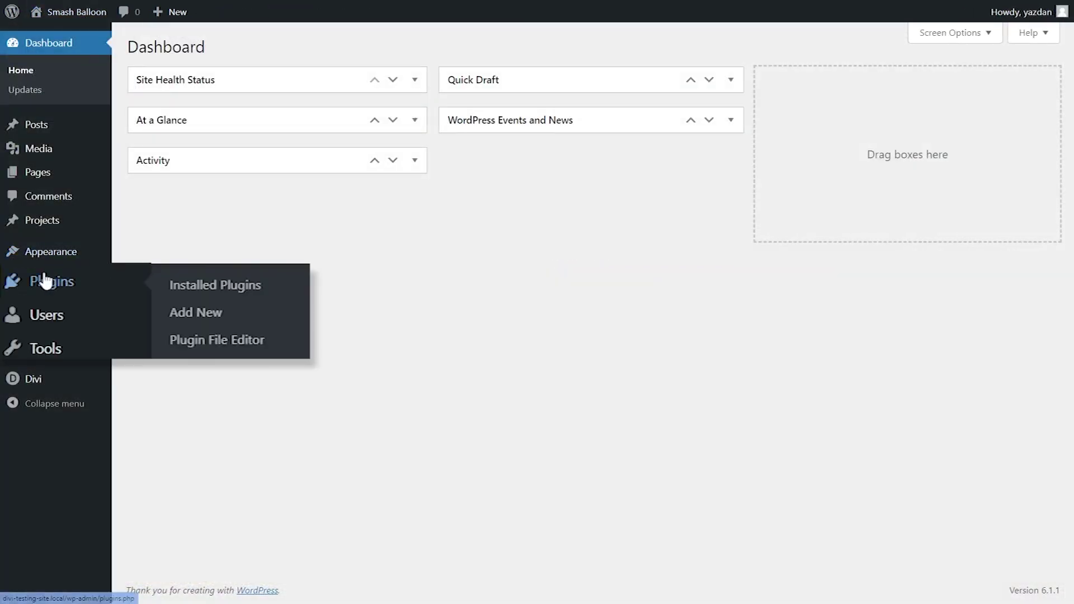
left_click(209, 311)
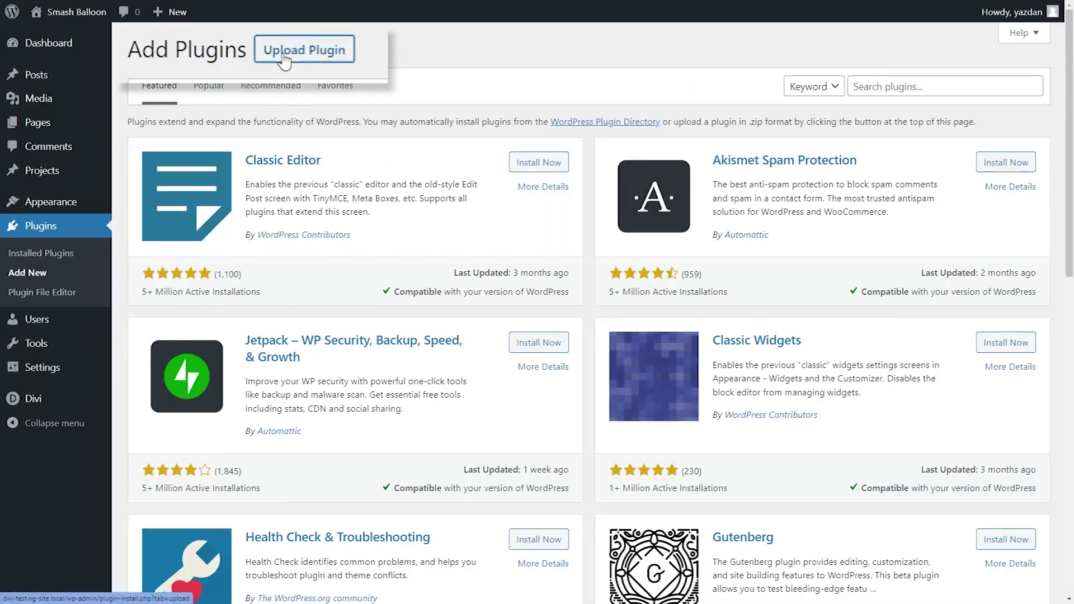
left_click(253, 54)
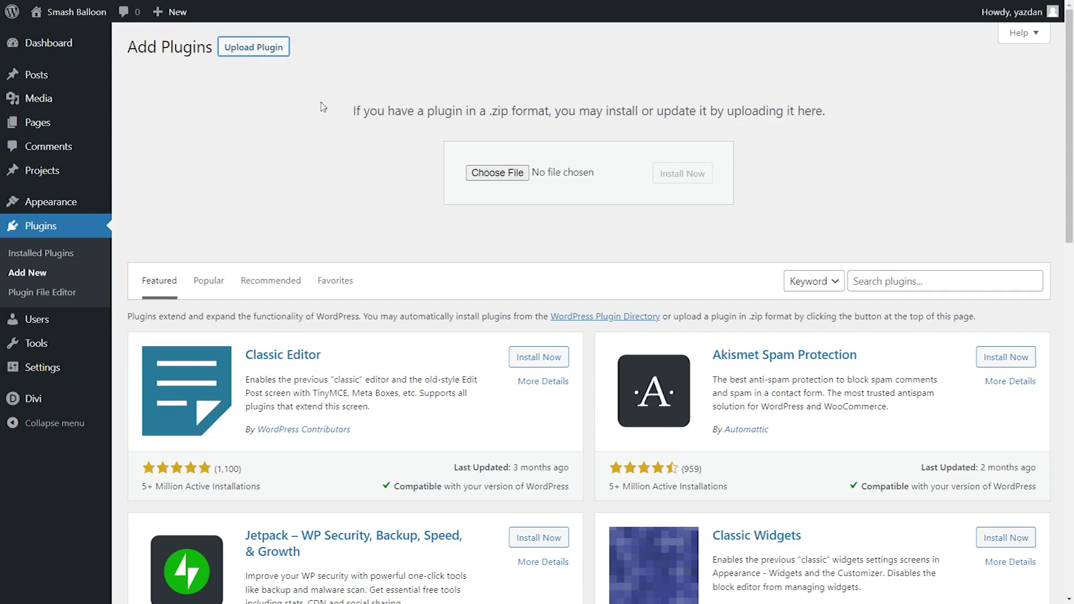
left_click(497, 173)
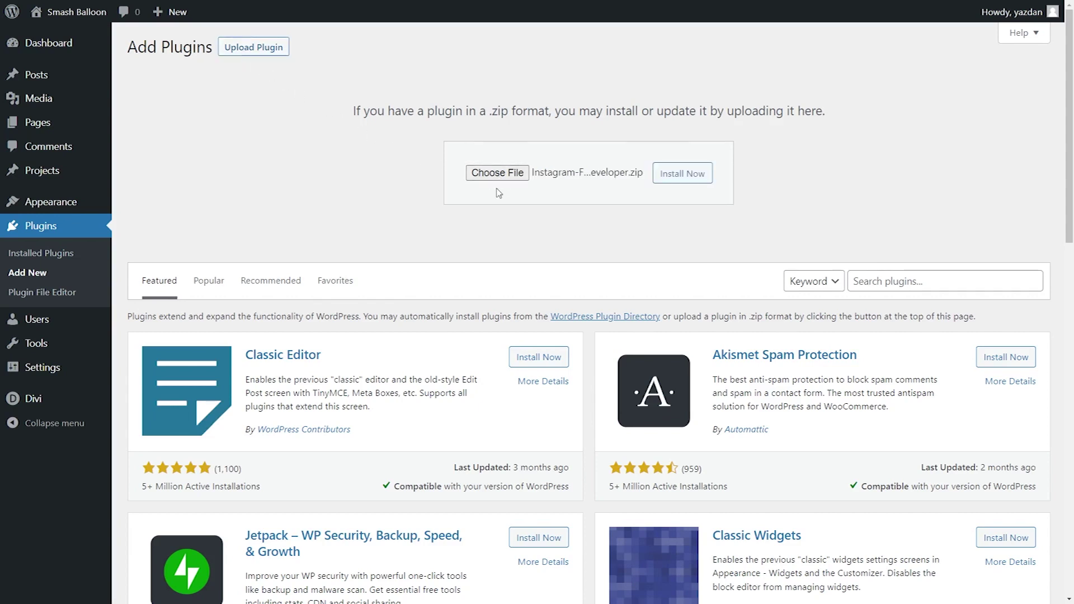
left_click(682, 174)
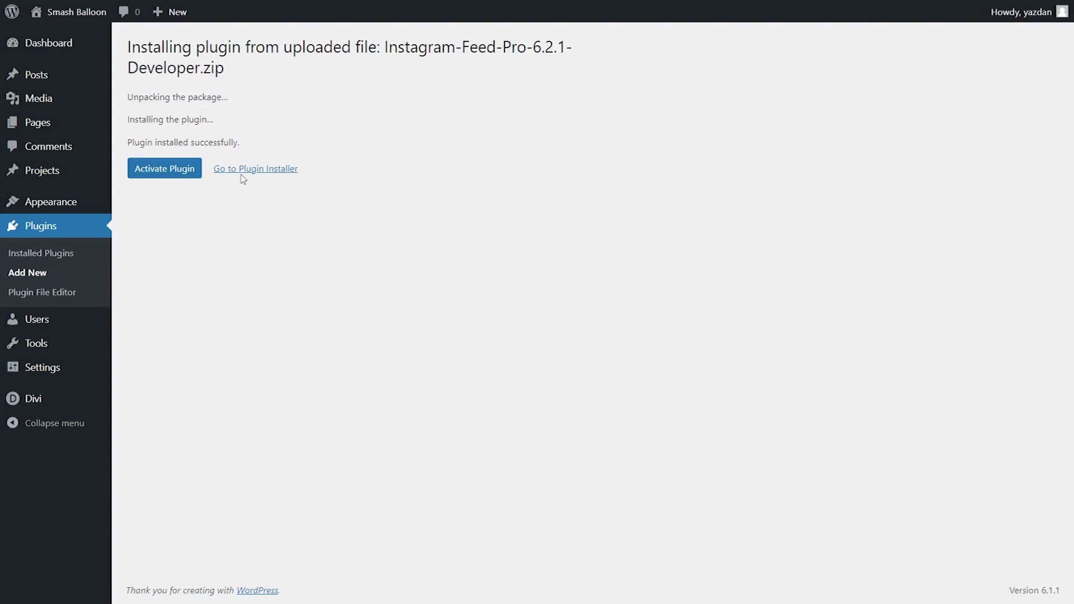
Activate the Instagram Feed Pro plugin, then paste and activate the Pro license key in Settings.
left_click(177, 172)
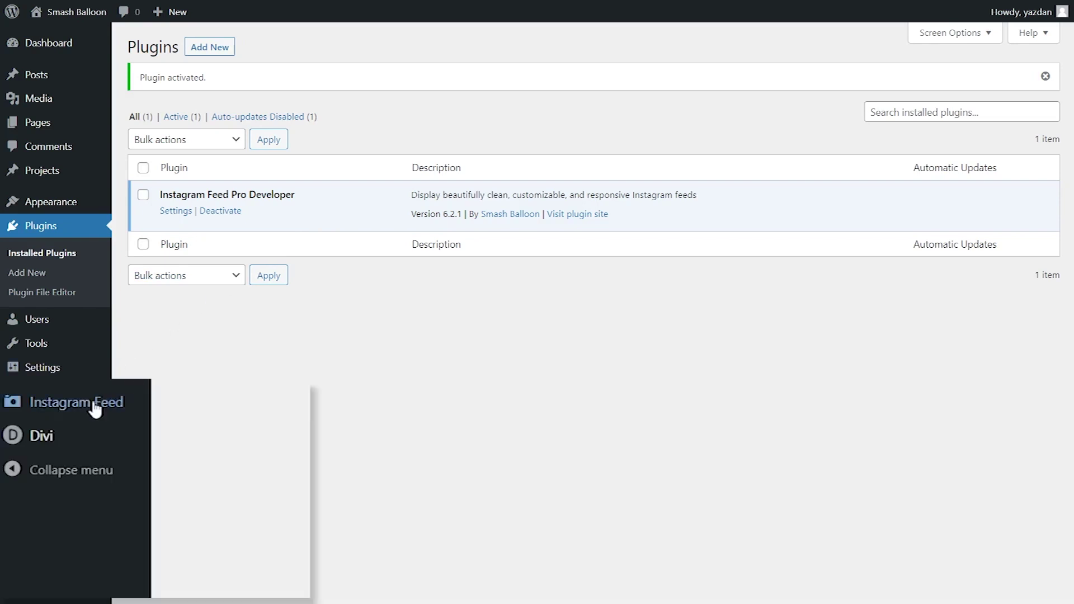
mouse_move(88, 406)
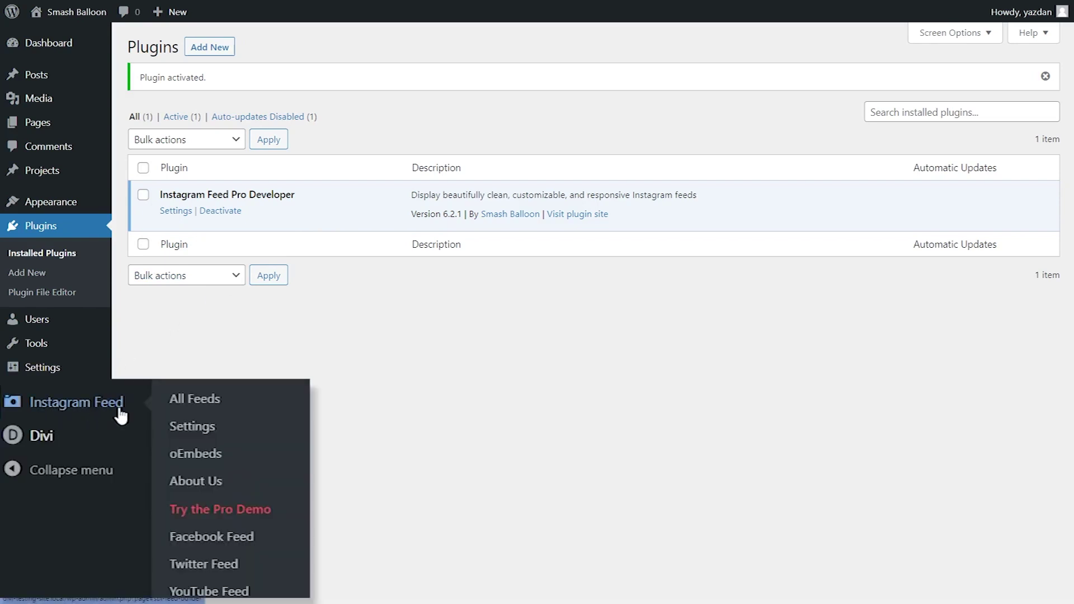
left_click(185, 432)
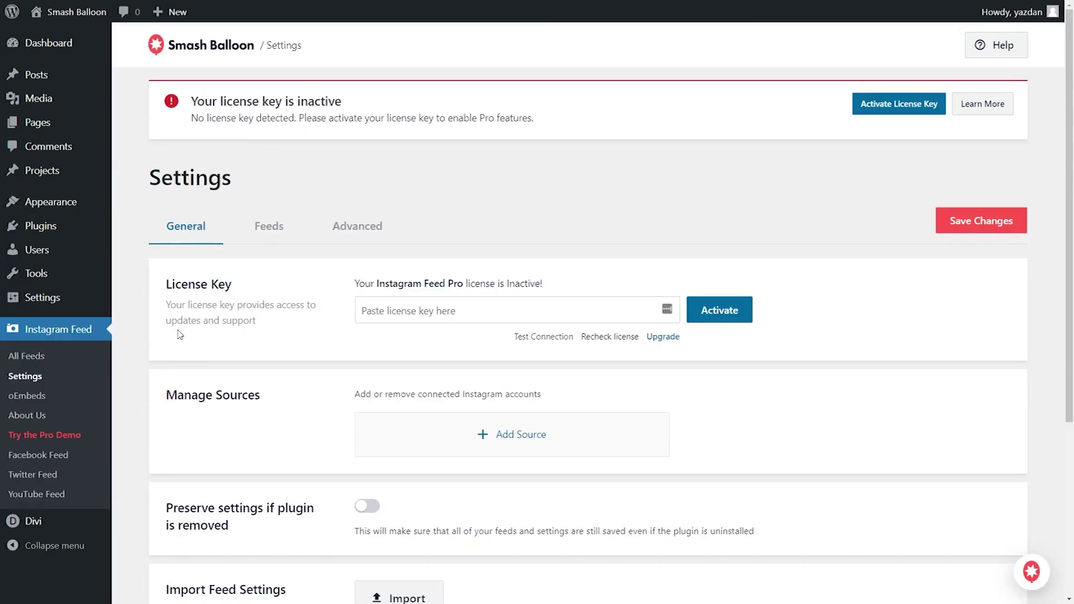
right_click(378, 310)
left_click(419, 417)
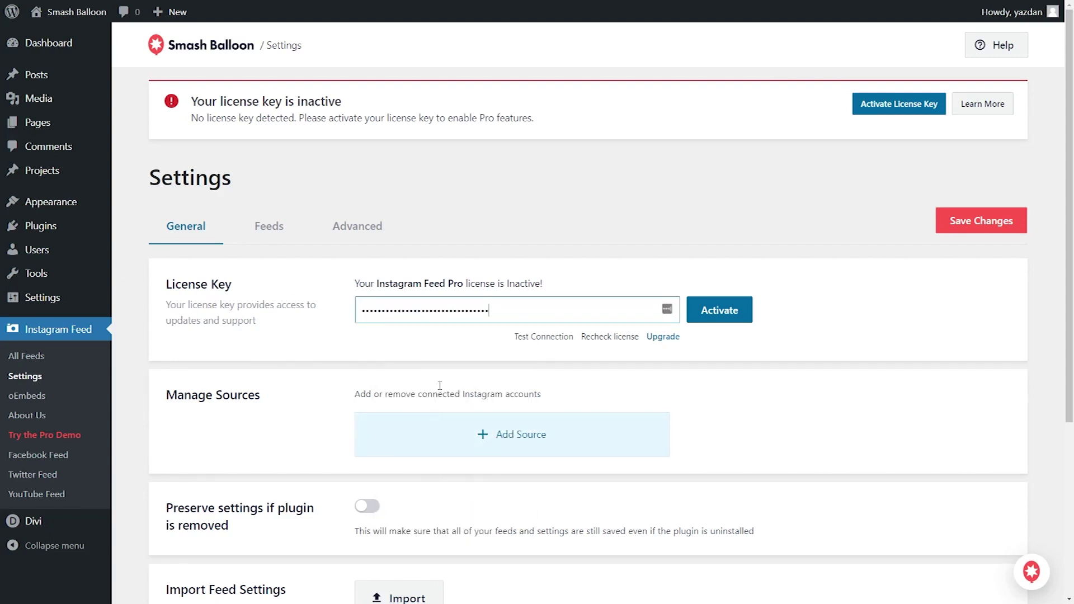
left_click(719, 310)
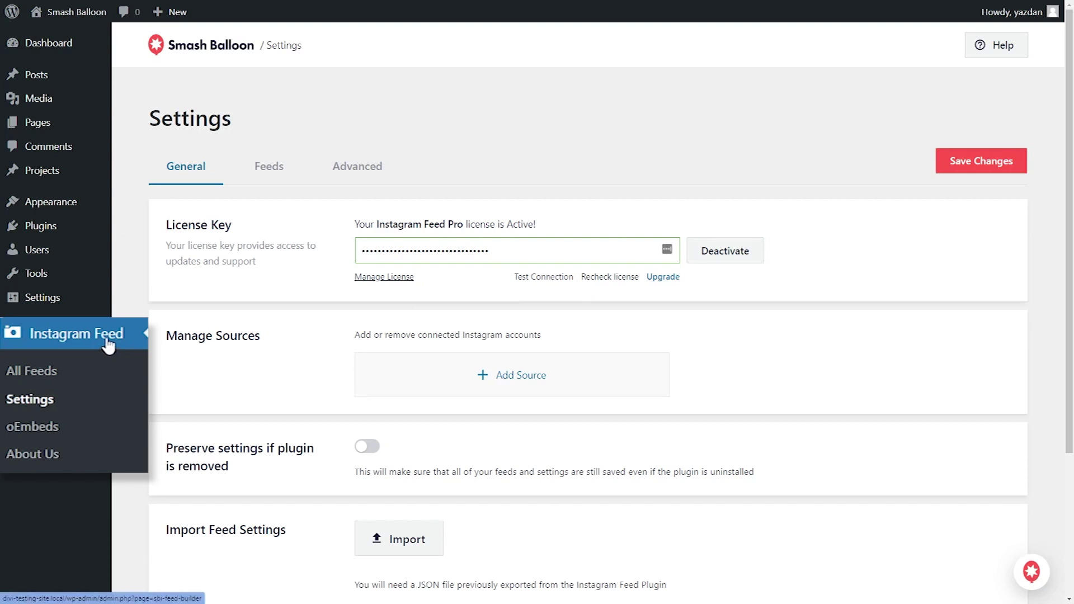
Begin a new feed using Public Hashtag instead of User Timeline, then add an Instagram source.
left_click(32, 357)
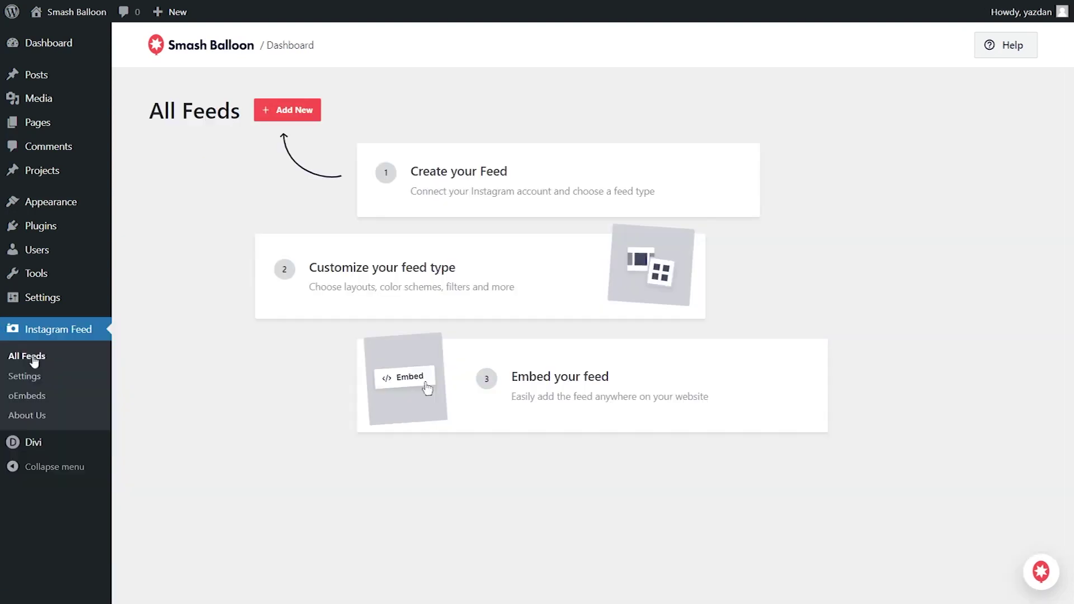
left_click(282, 112)
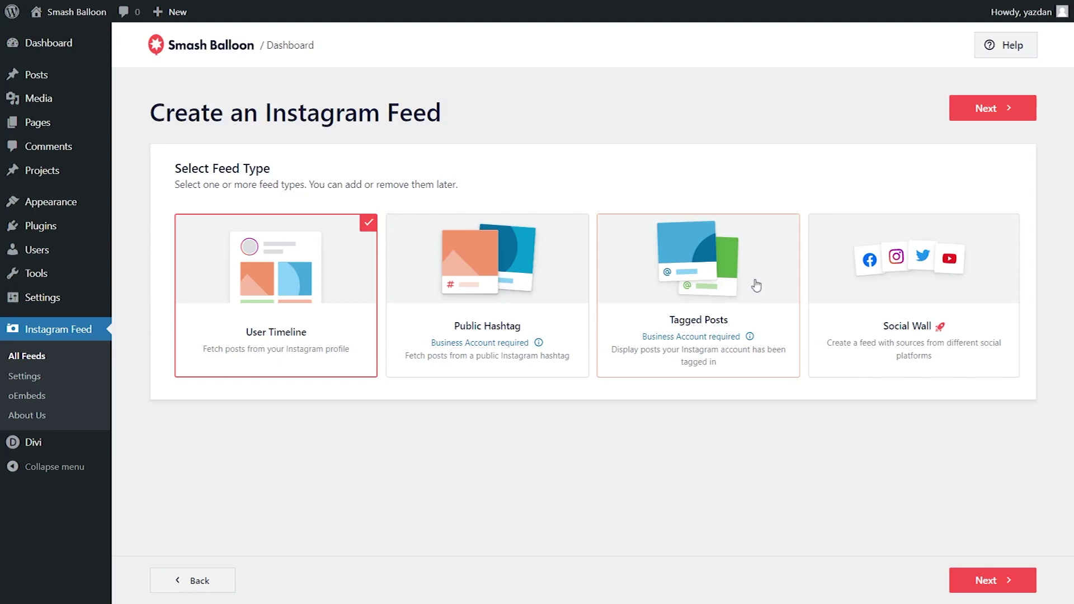
left_click(527, 278)
left_click(319, 285)
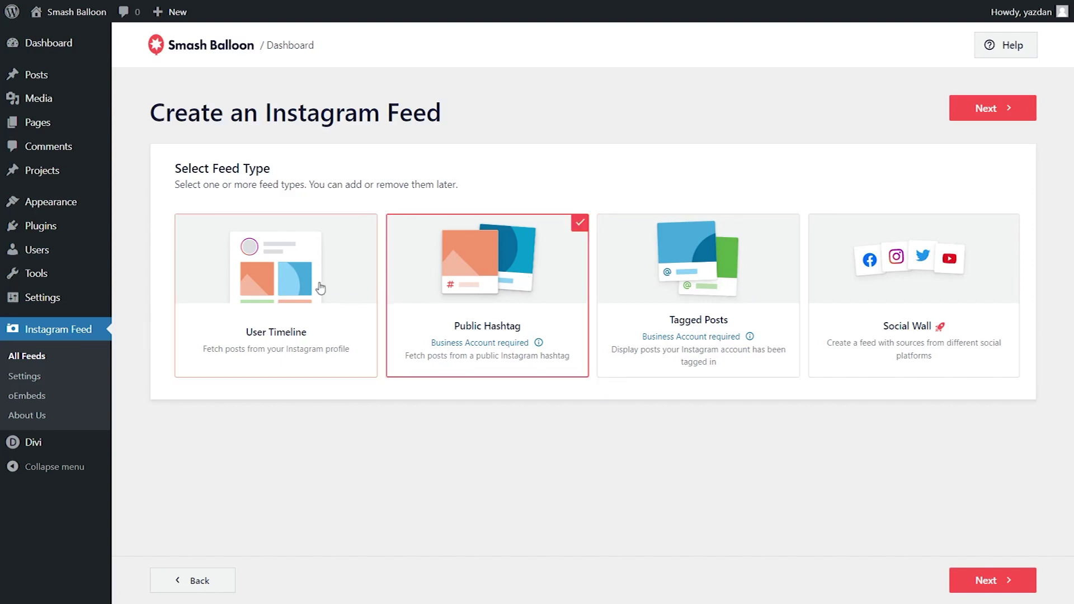
left_click(980, 111)
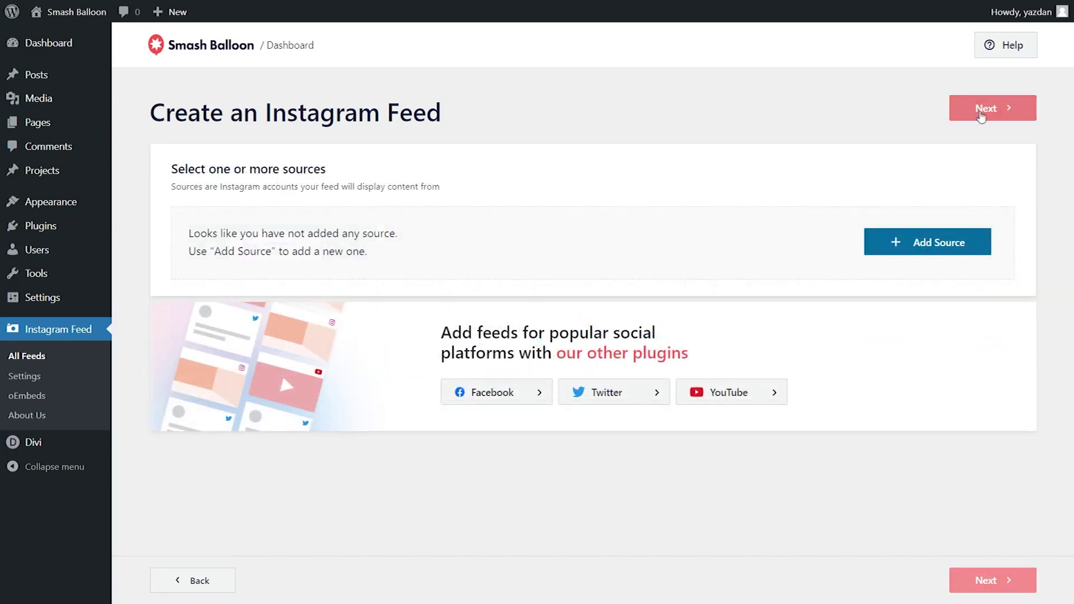
left_click(927, 242)
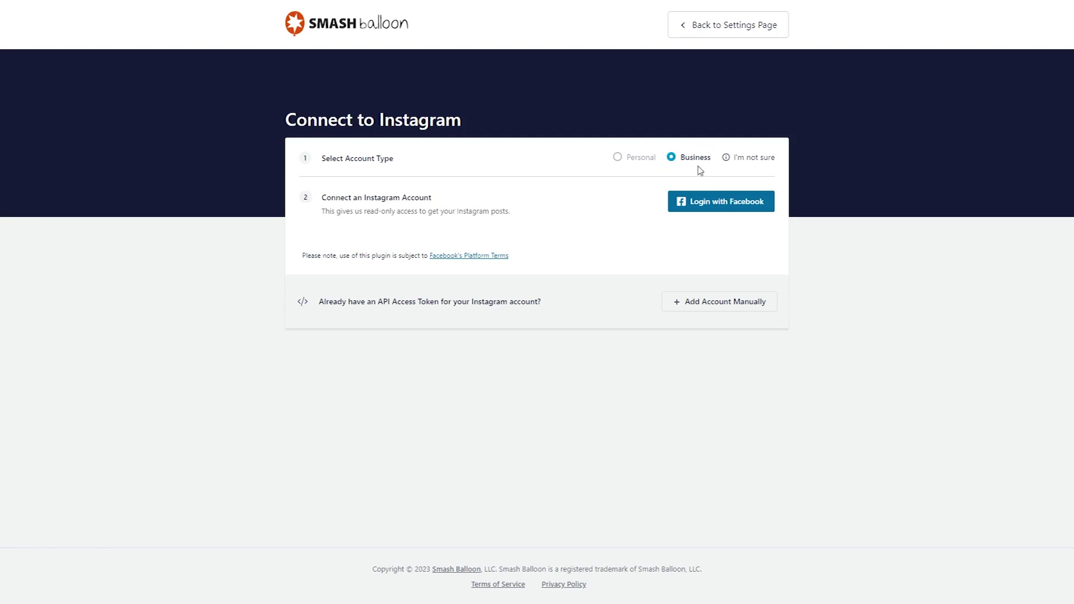
Link the Instagram business account to Smash Balloon Social through Facebook, granting the requested permissions.
left_click(725, 206)
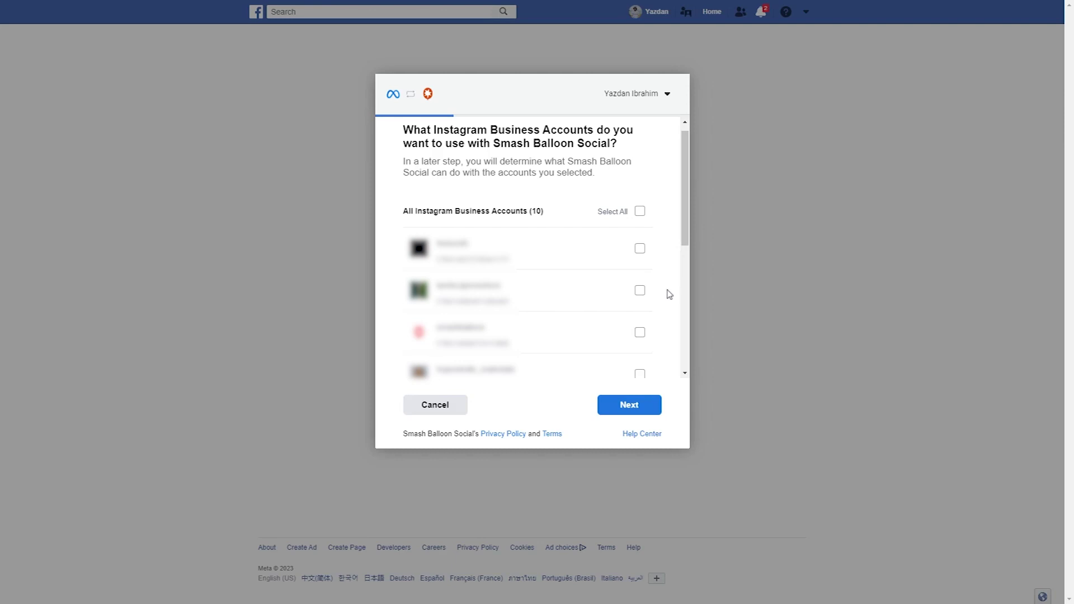
left_click(640, 290)
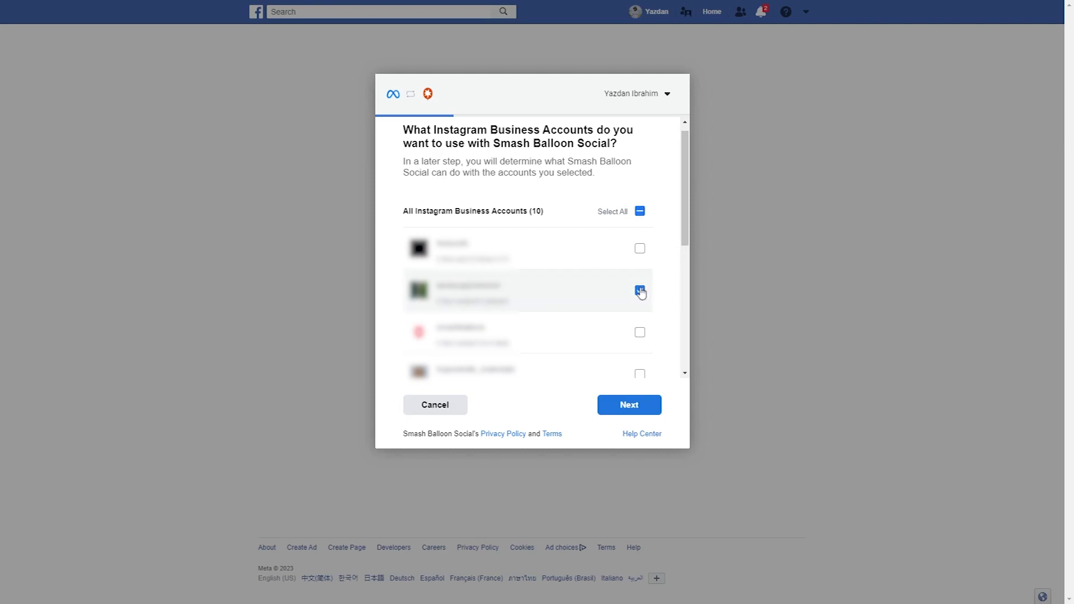
left_click(636, 407)
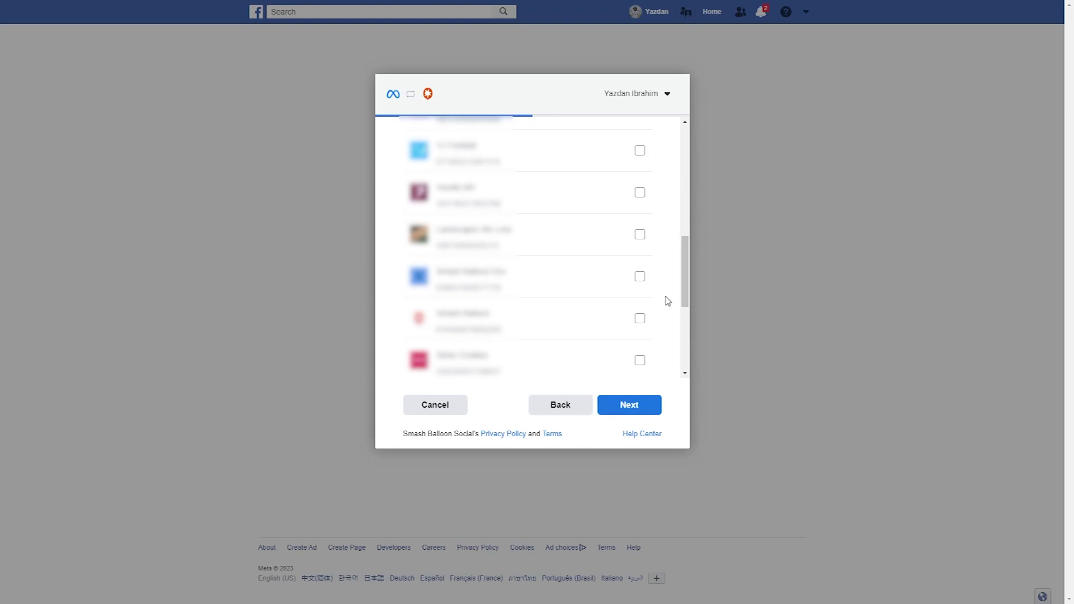
left_click(638, 278)
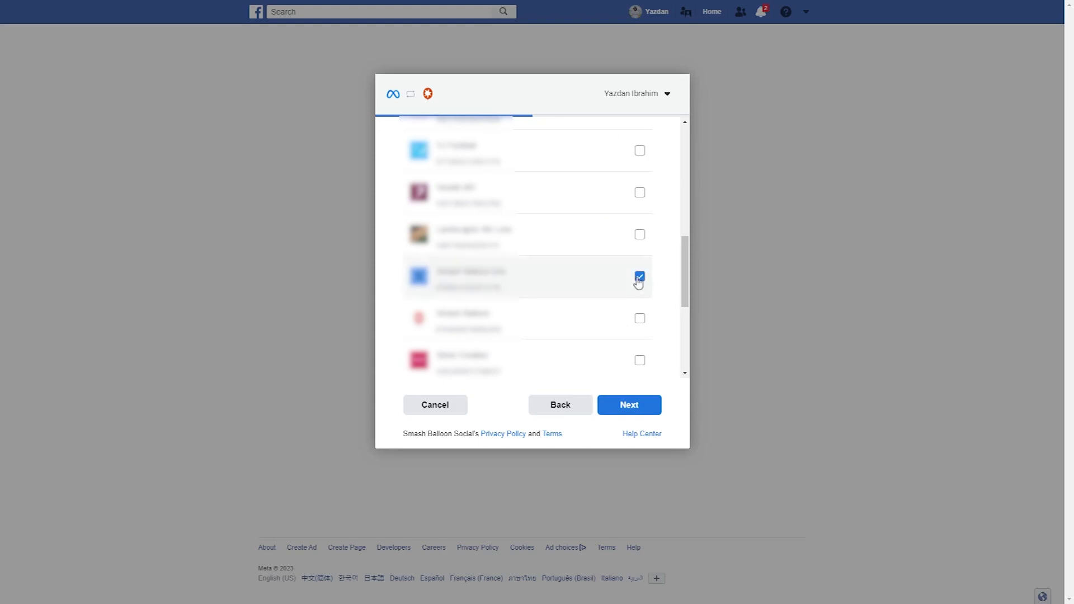
left_click(635, 407)
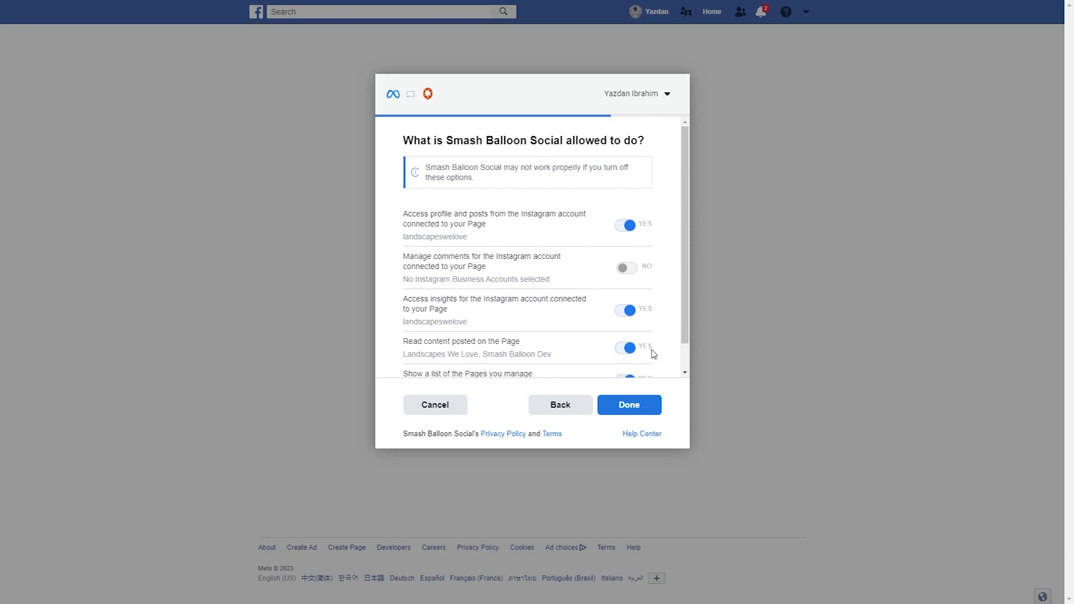
left_click(638, 407)
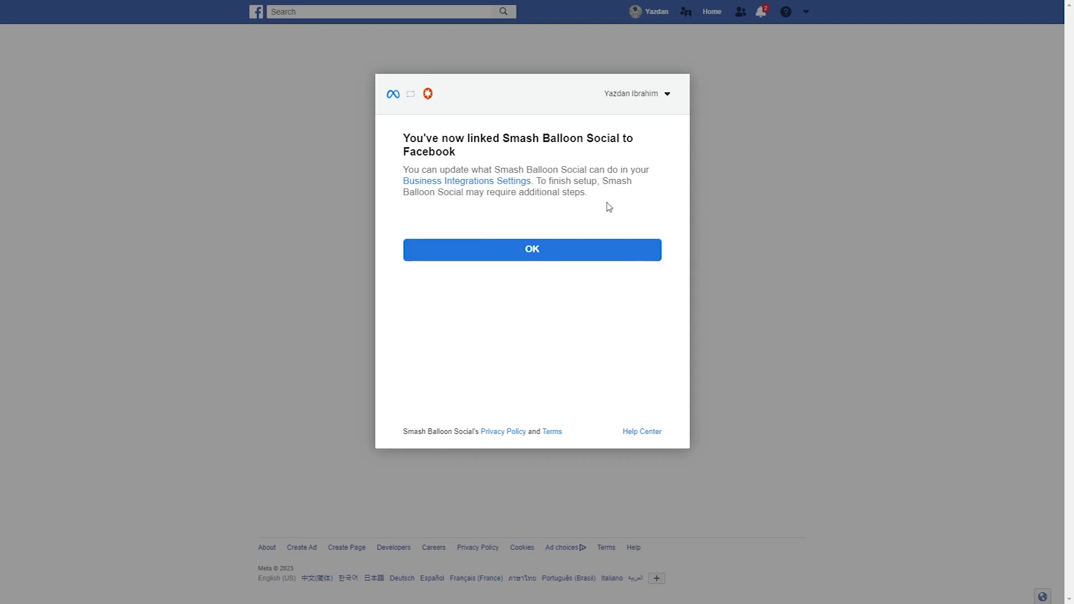
left_click(549, 252)
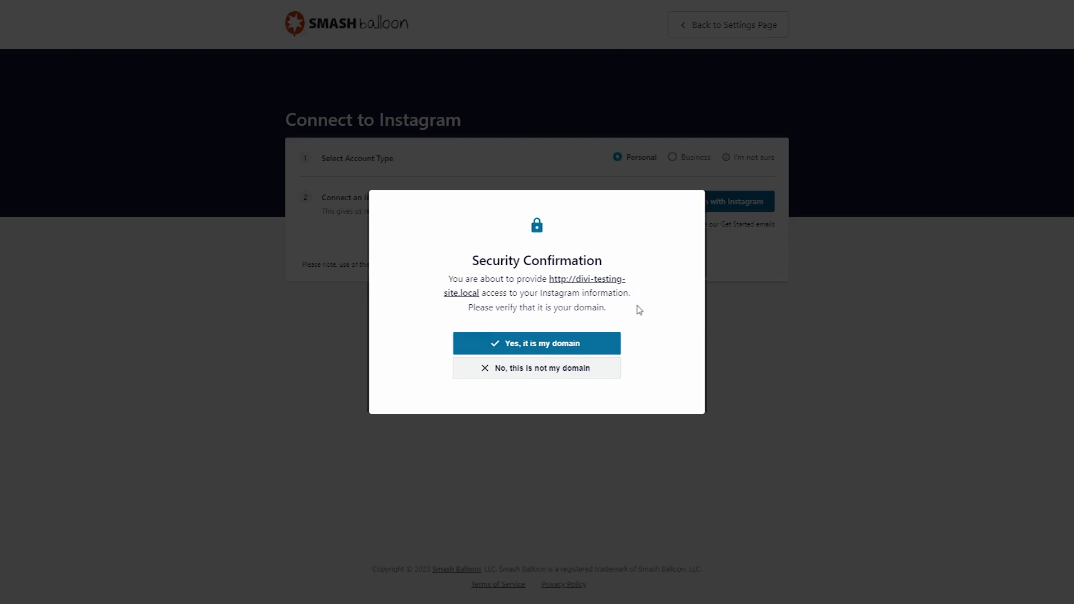
Confirm divi-testing-site.local as your domain and add the Instagram business account as source.
left_click(596, 342)
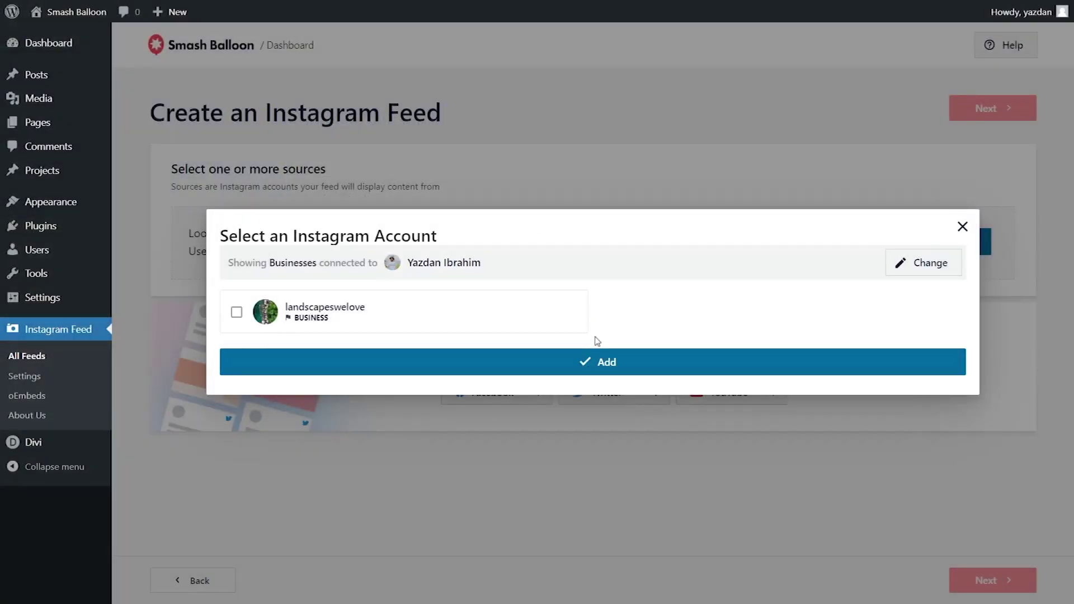
left_click(542, 319)
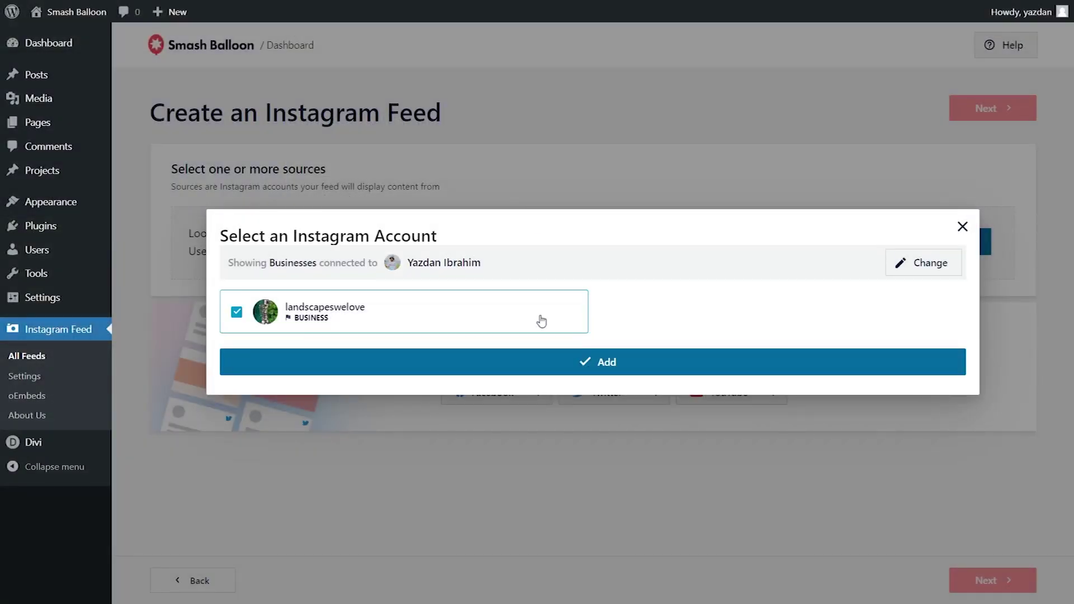
left_click(610, 372)
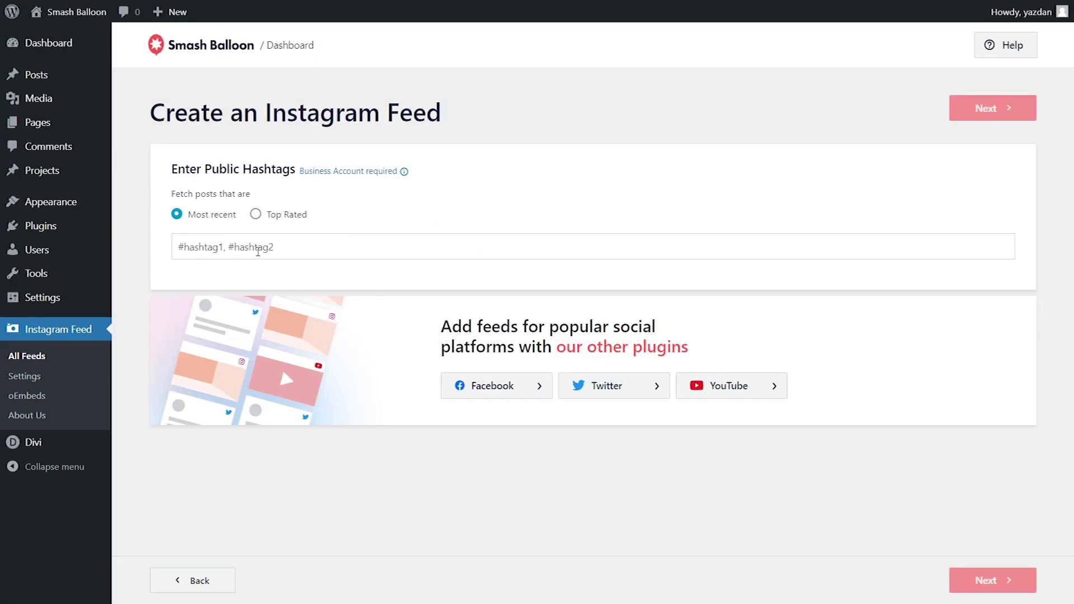
Enter the #honolulu hashtag and fetch Top Rated posts instead of most recent.
left_click(310, 249)
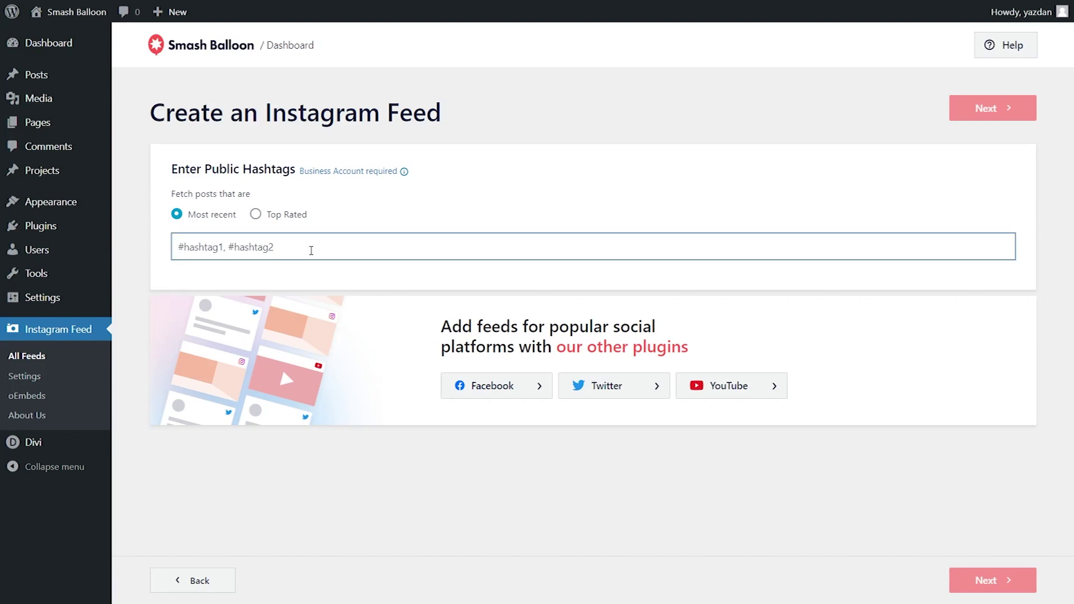
type("#")
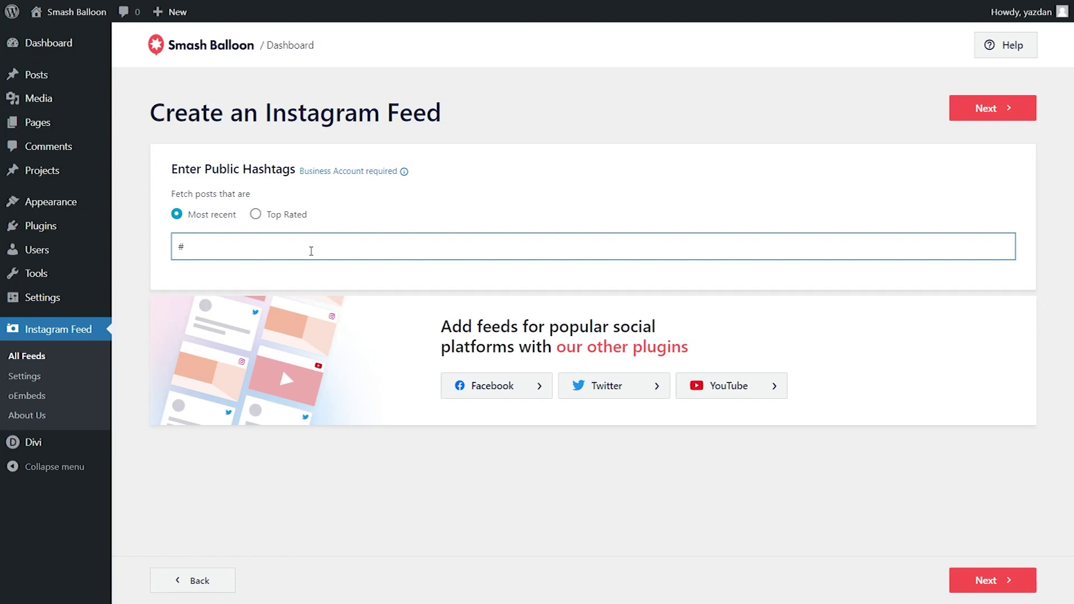
type("honolulu")
left_click(291, 220)
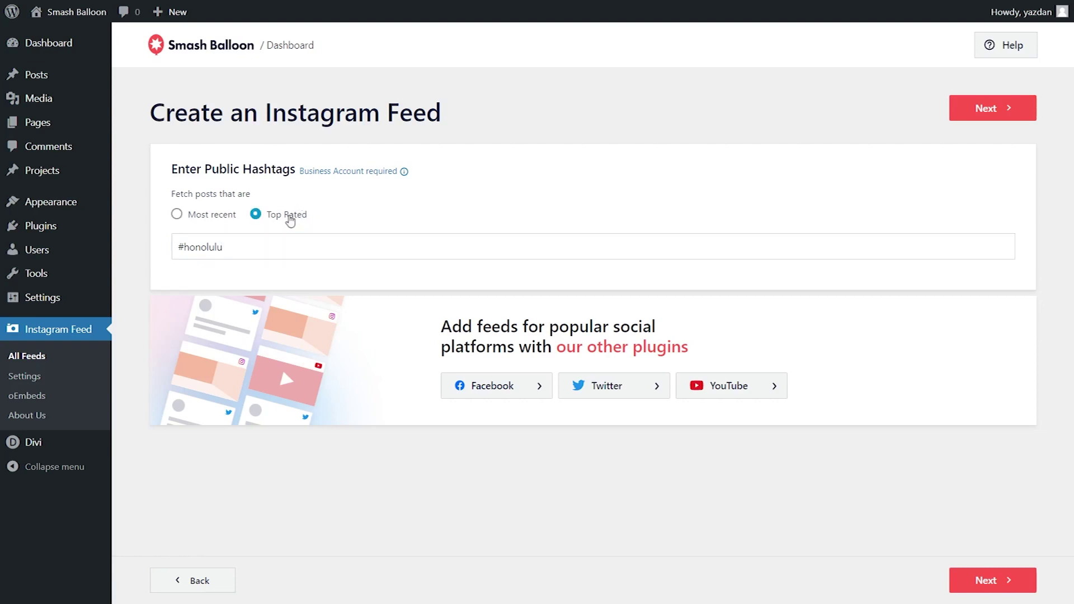
left_click(1019, 108)
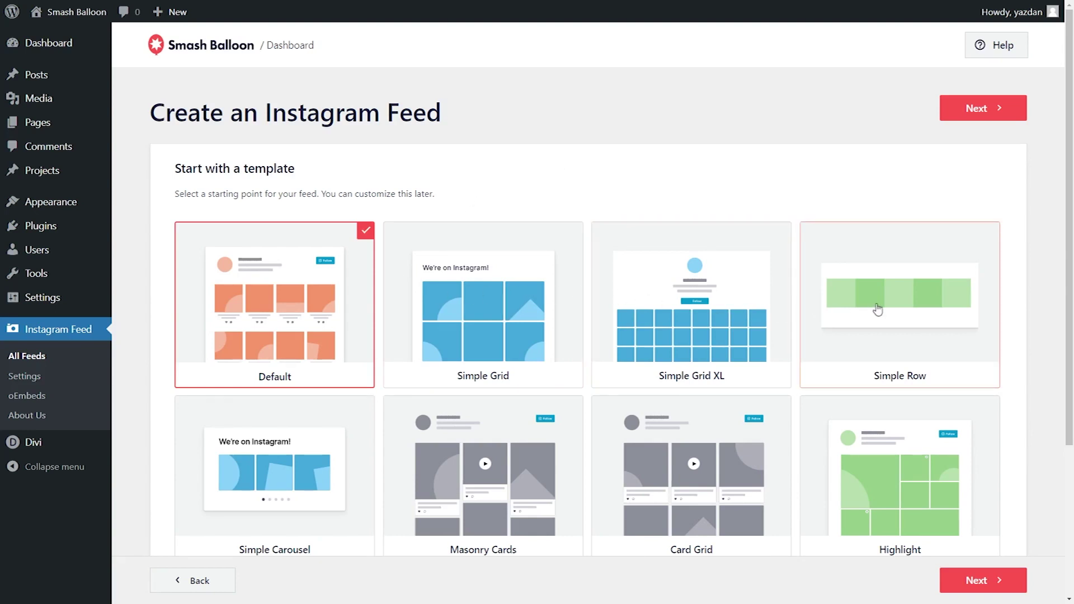
Choose the Masonry Cards template and create the feed.
scroll(871, 307, "down", 3)
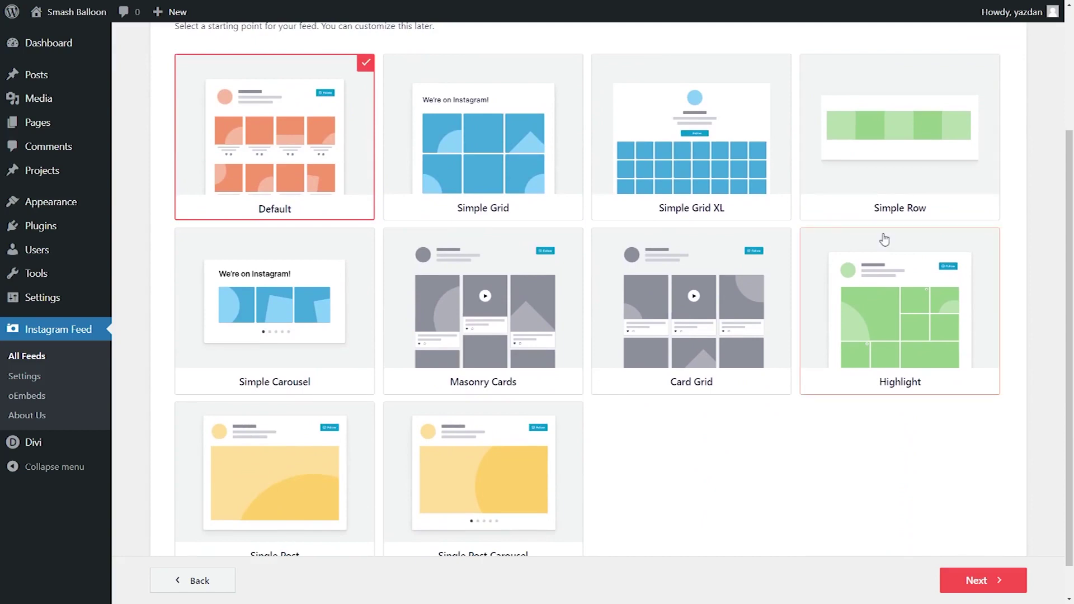
left_click(529, 281)
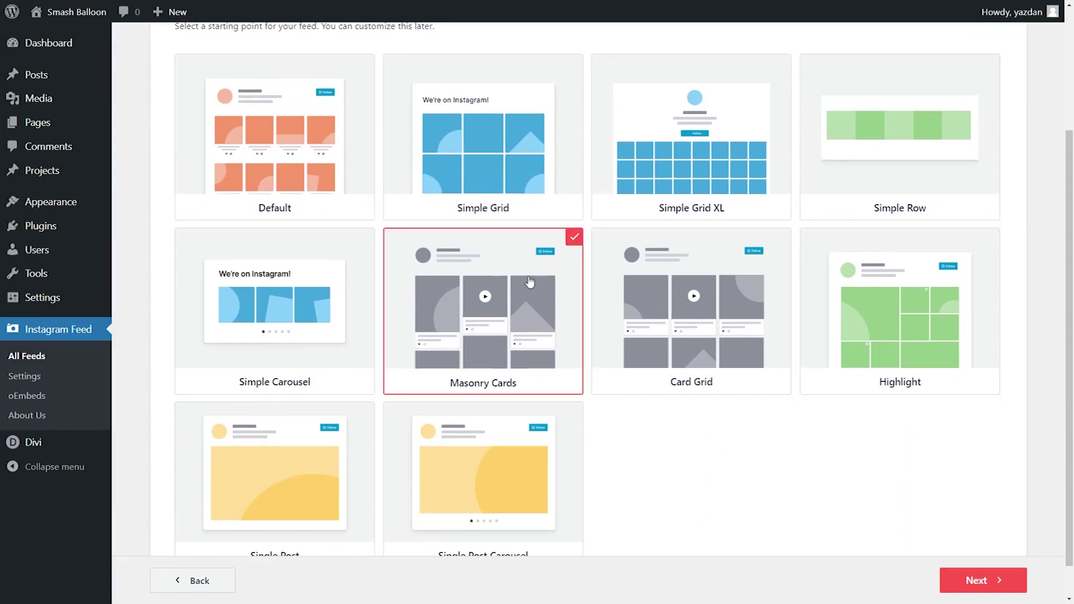
scroll(593, 269, "up", 3)
left_click(982, 110)
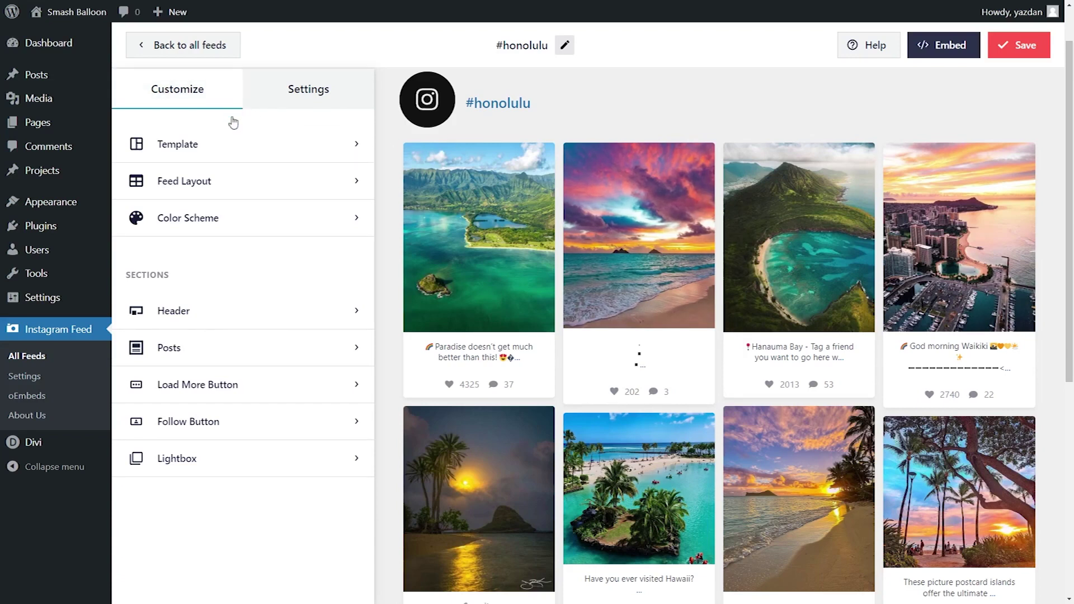
Open the Feed Layout settings from the Customize tab.
left_click(246, 180)
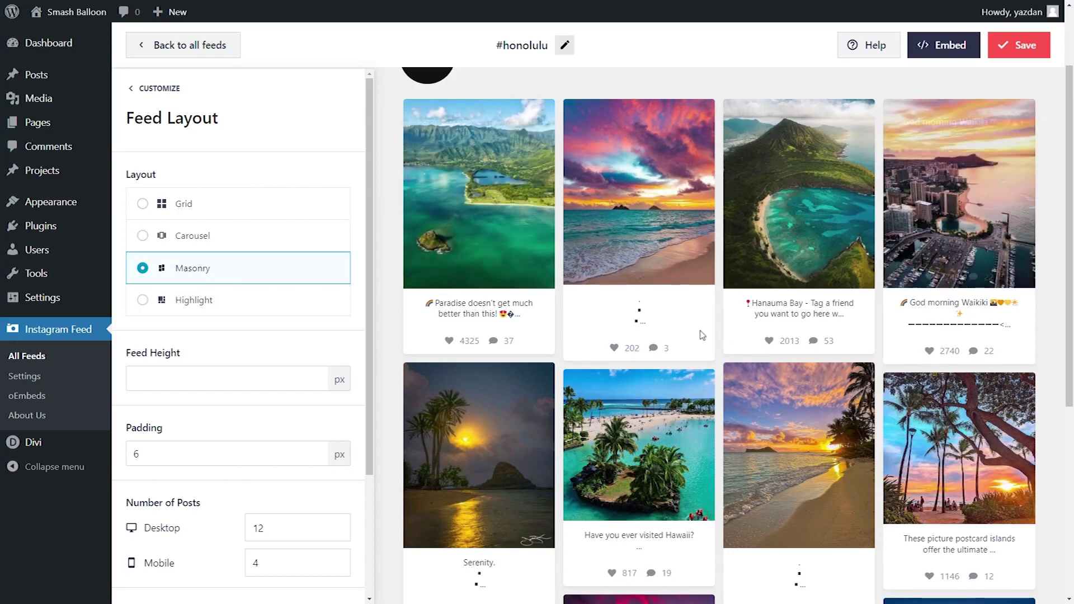
left_click(292, 210)
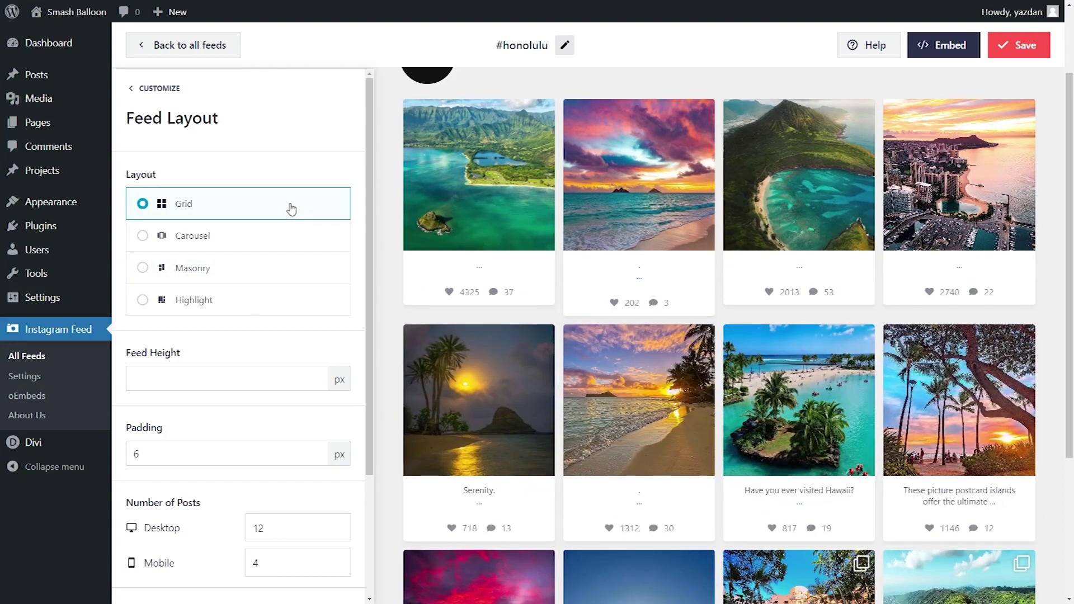
scroll(441, 201, "up", 2)
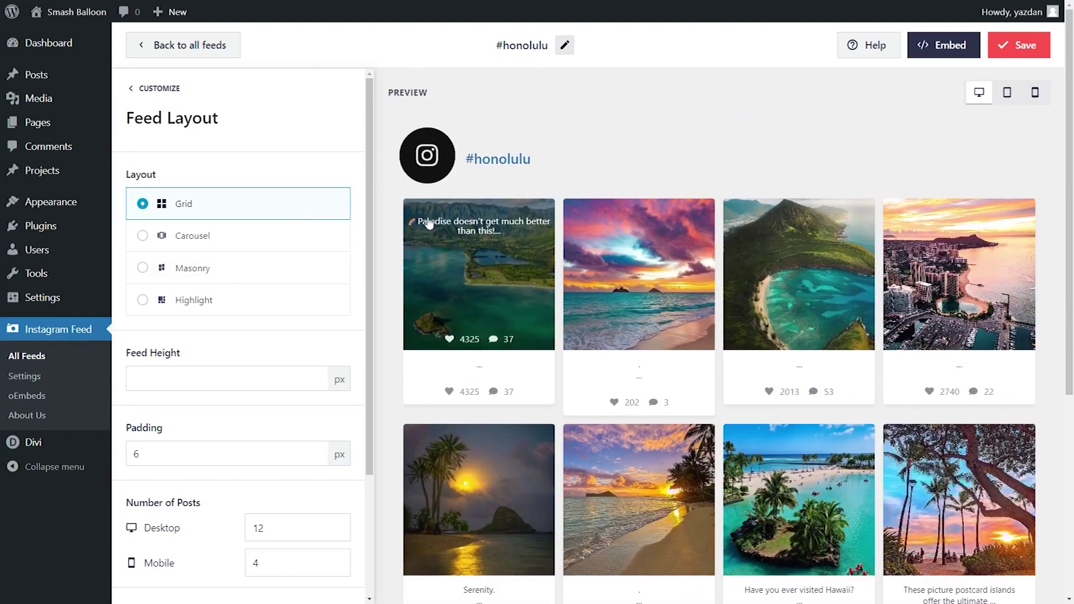
left_click(208, 237)
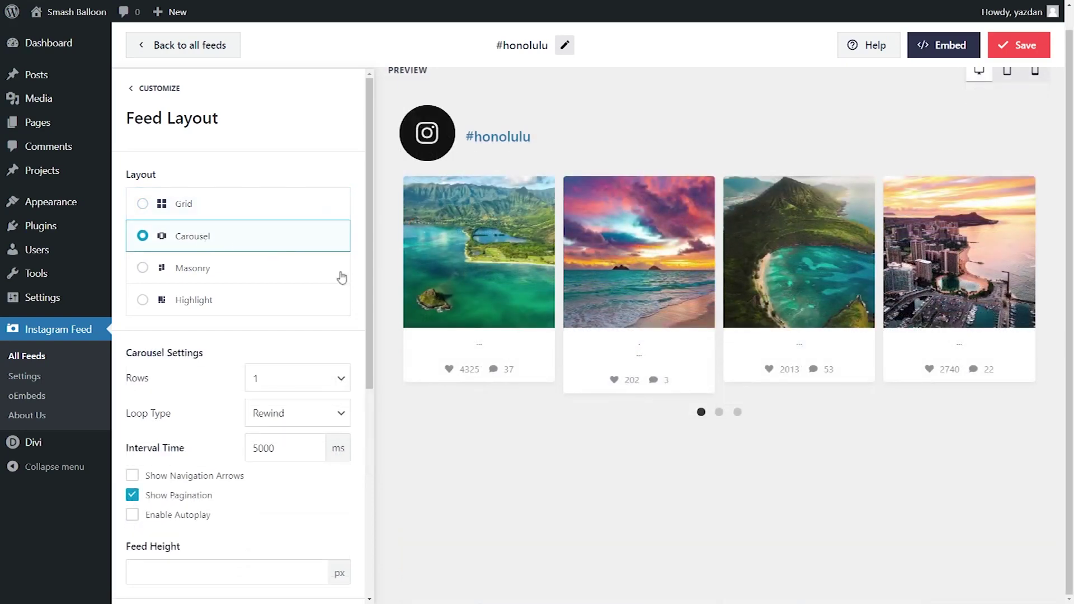
left_click(719, 412)
left_click(737, 412)
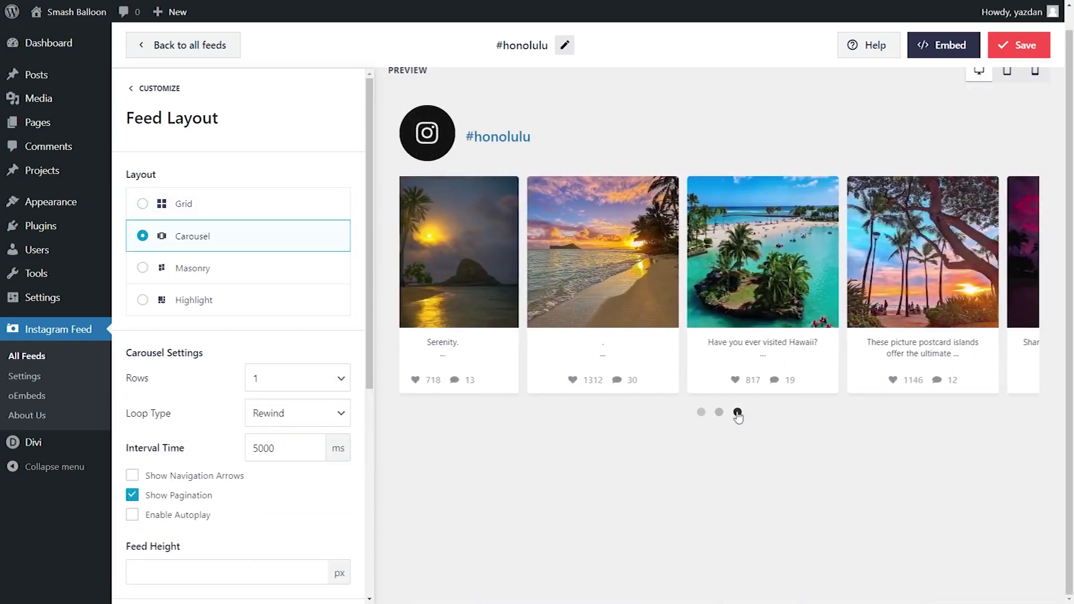
left_click(237, 307)
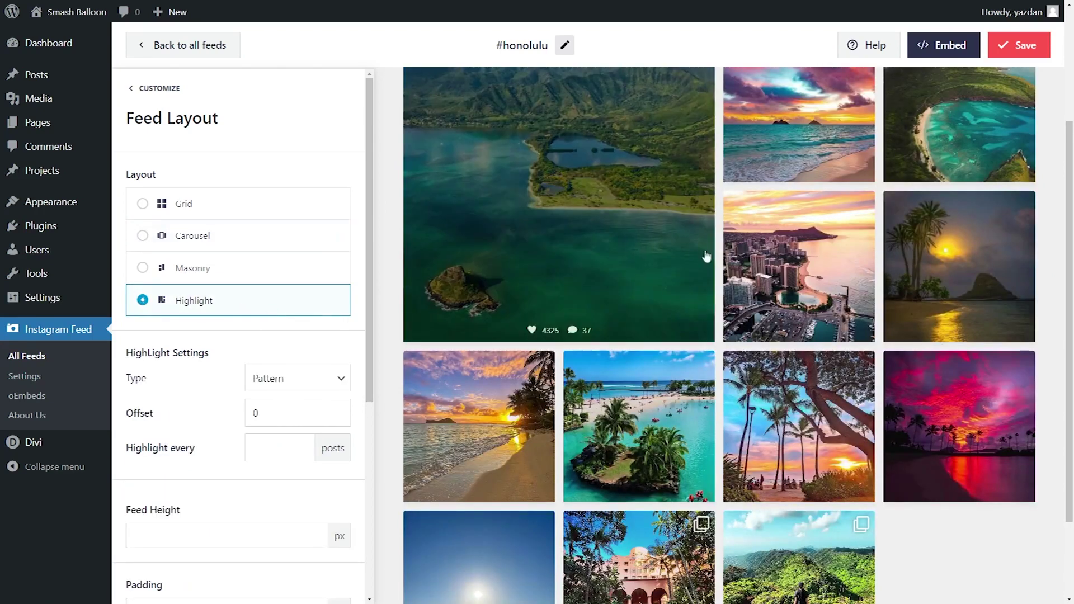
scroll(830, 235, "down", 2)
scroll(830, 235, "up", 3)
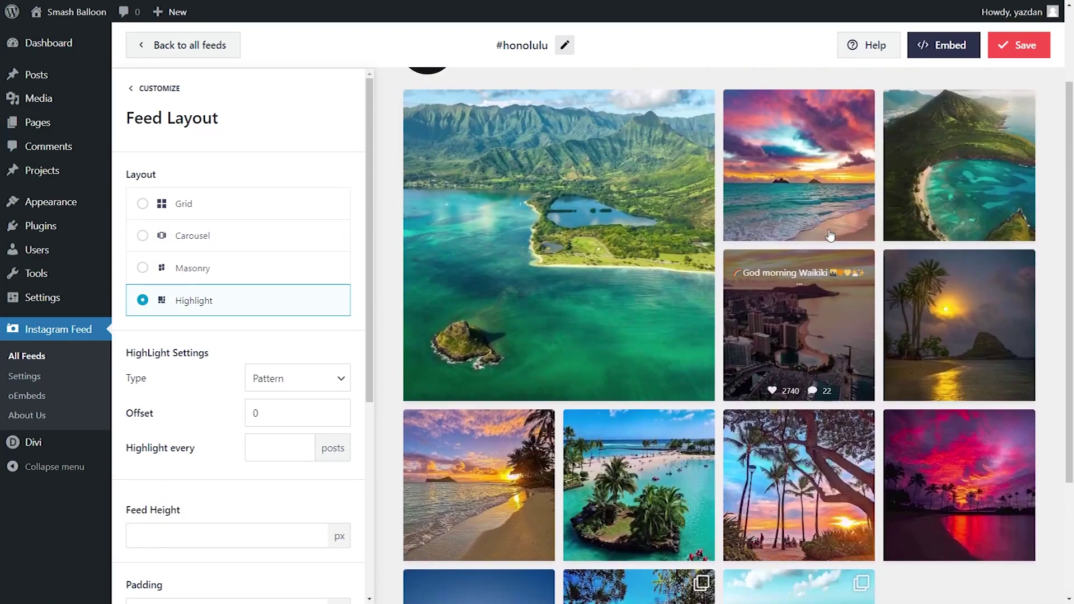
left_click(276, 274)
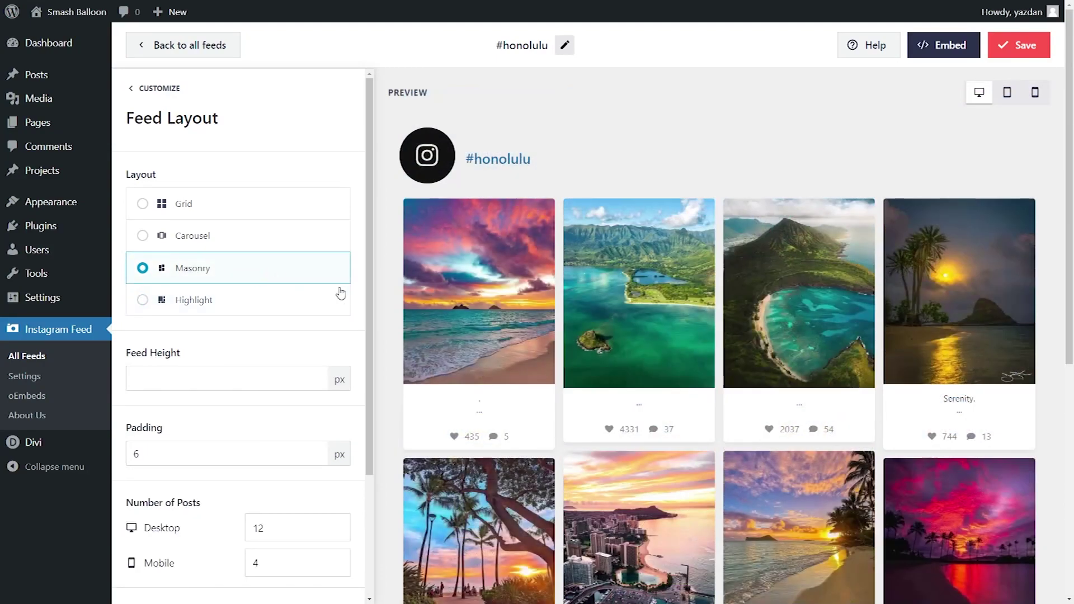
Set the Desktop column count to 3 and save the feed.
left_click_drag(364, 296, 364, 428)
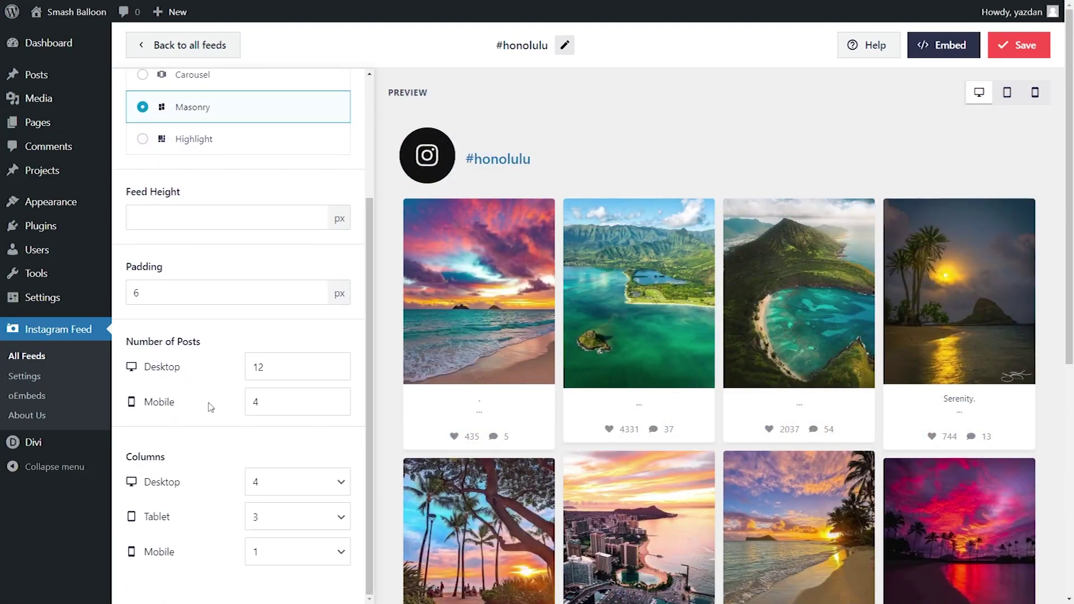
left_click(296, 484)
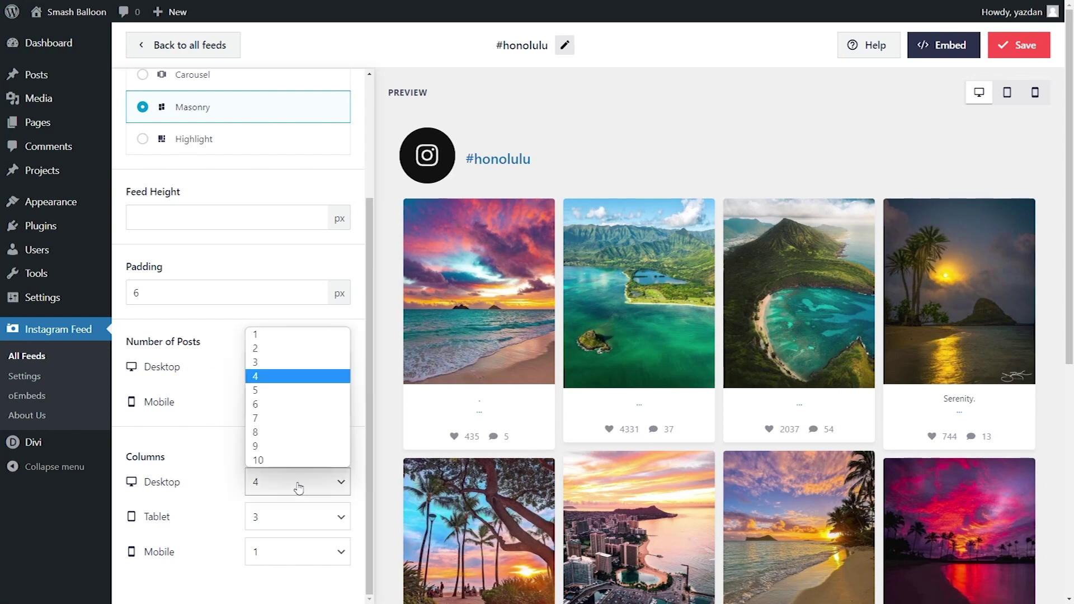
left_click(296, 362)
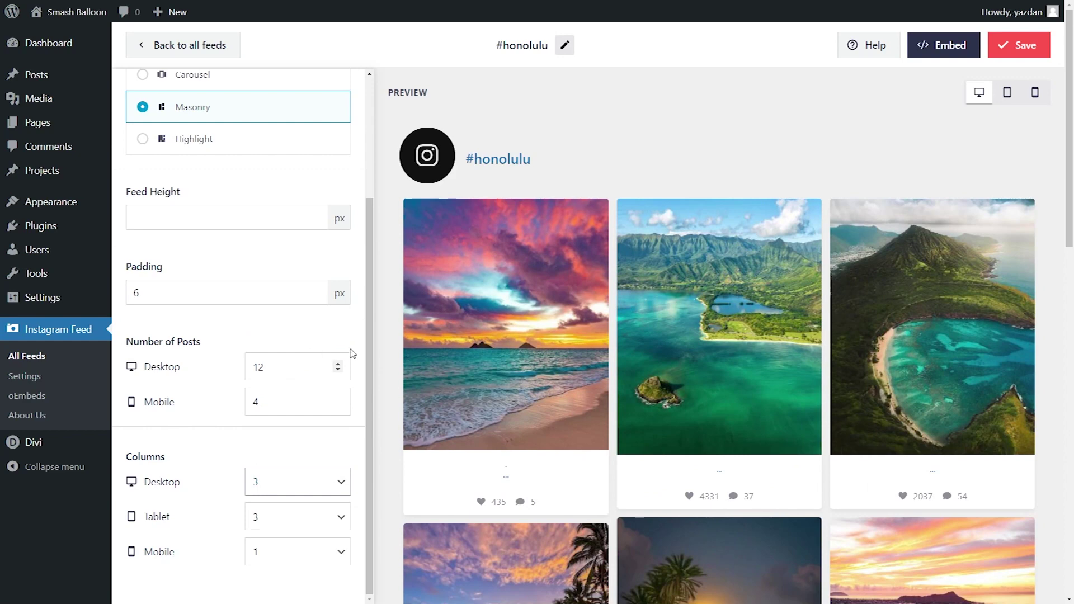
left_click(1032, 50)
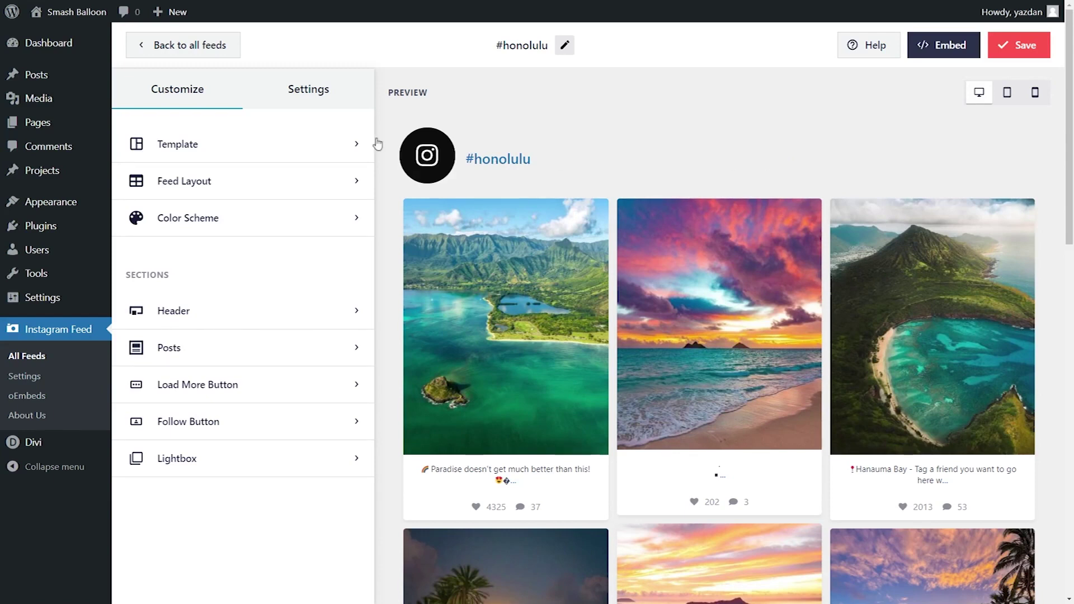
Preview the Light, Dark and Custom colour schemes on the feed.
left_click(266, 226)
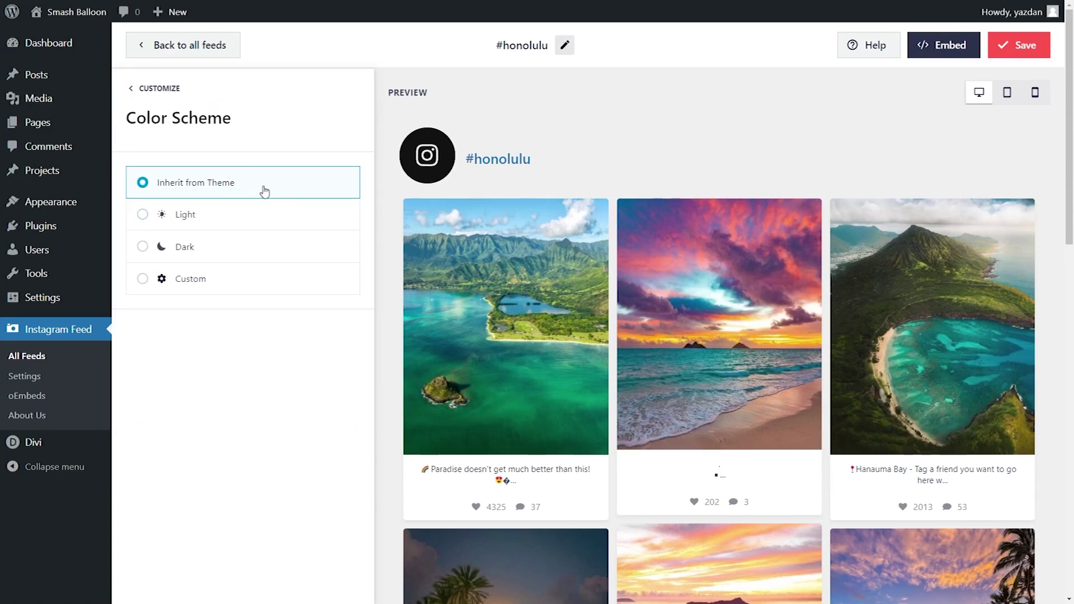
left_click(251, 216)
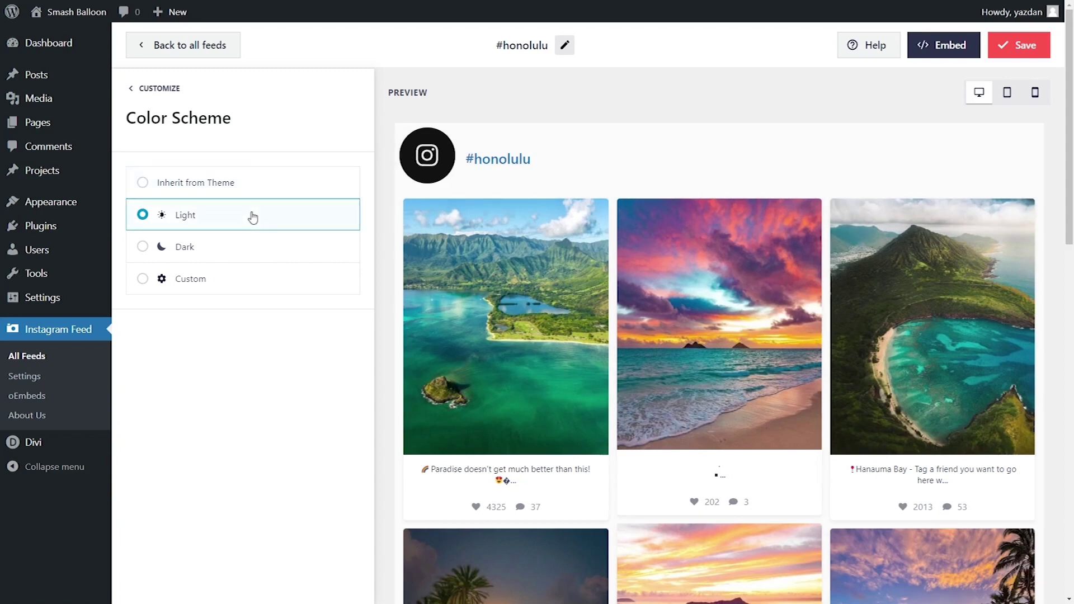
left_click(240, 248)
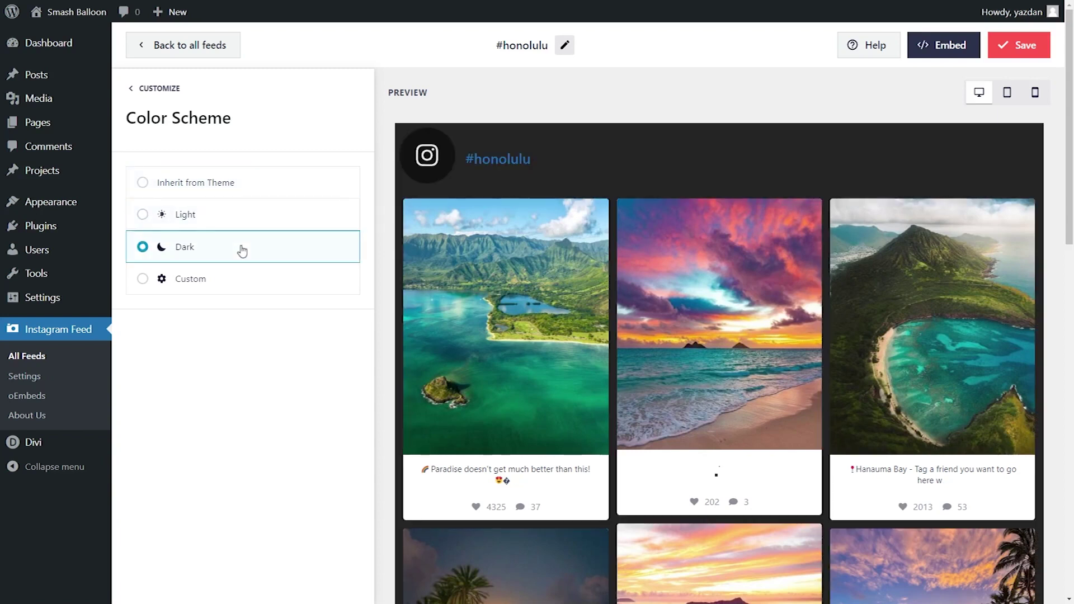
left_click(237, 284)
Try red, yellow and blue backgrounds, then revert to Inherit from Theme and save.
left_click(351, 363)
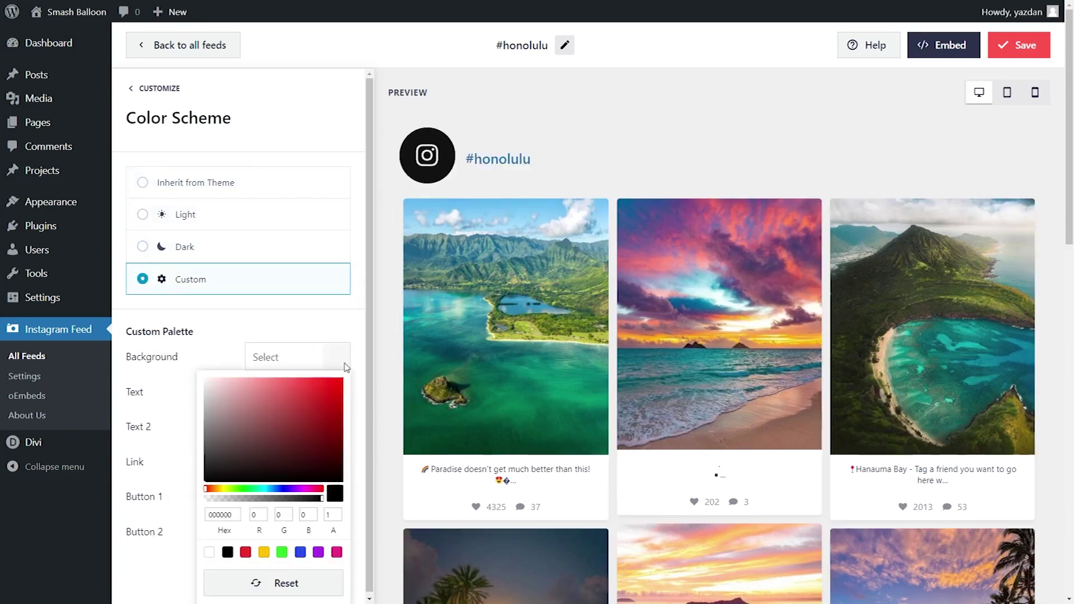
left_click(245, 553)
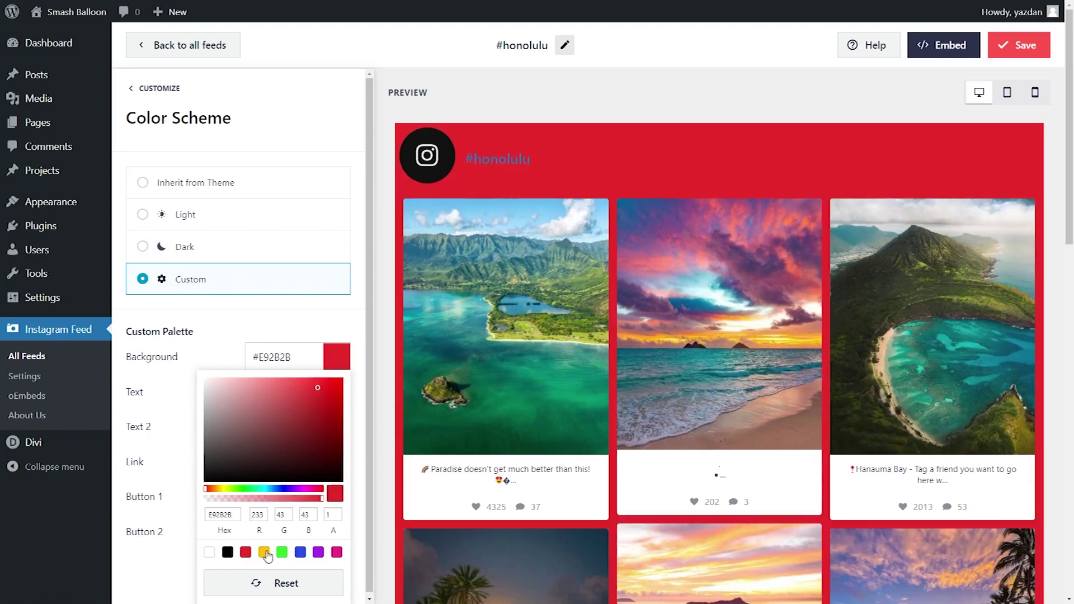
left_click(264, 552)
left_click(300, 552)
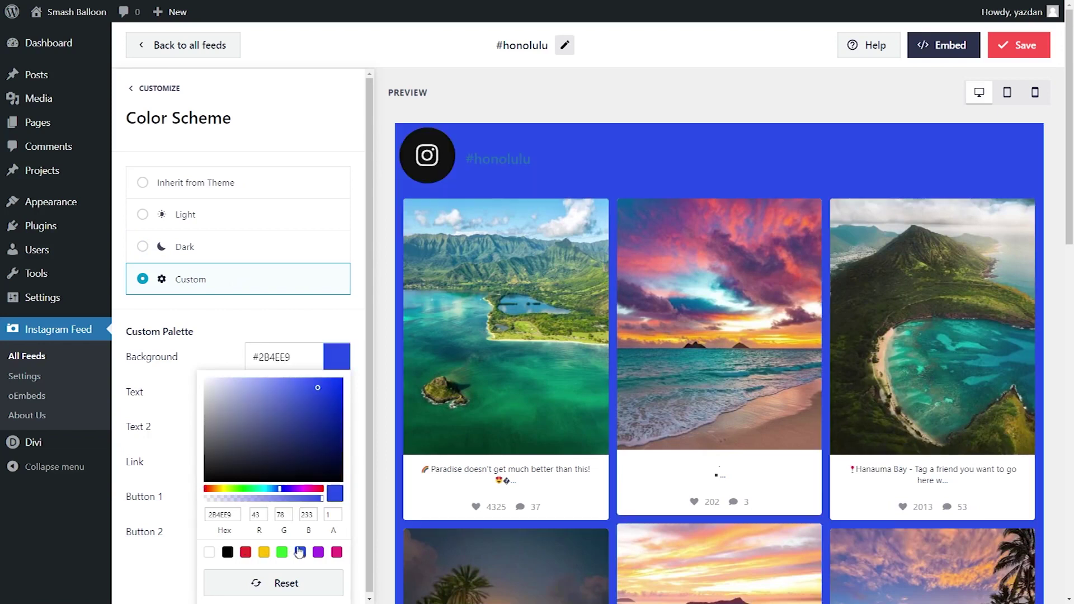
left_click(240, 190)
left_click(1017, 48)
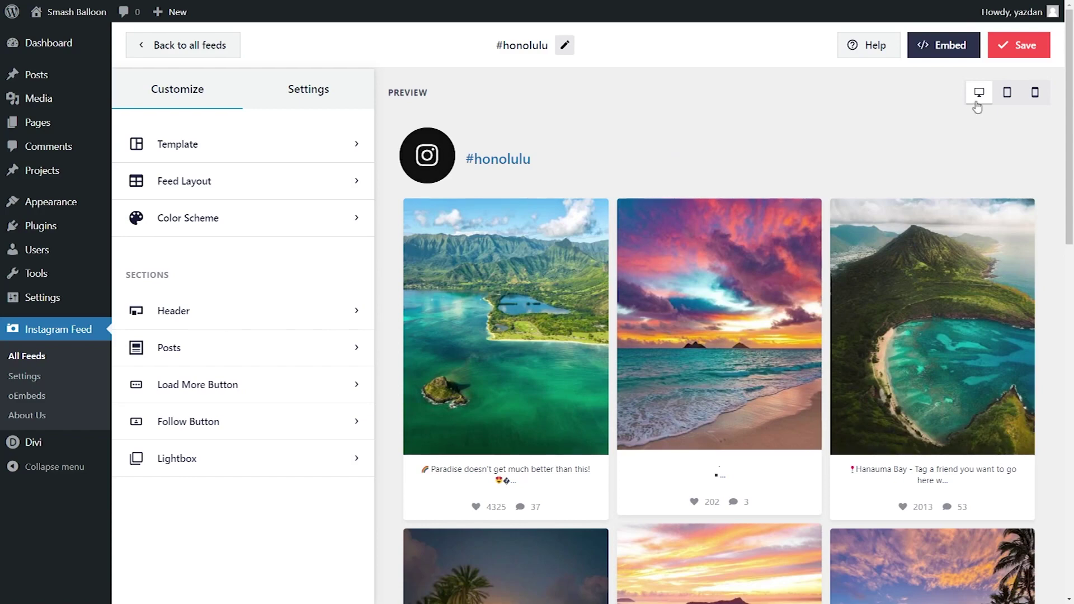
left_click(1007, 100)
left_click(991, 100)
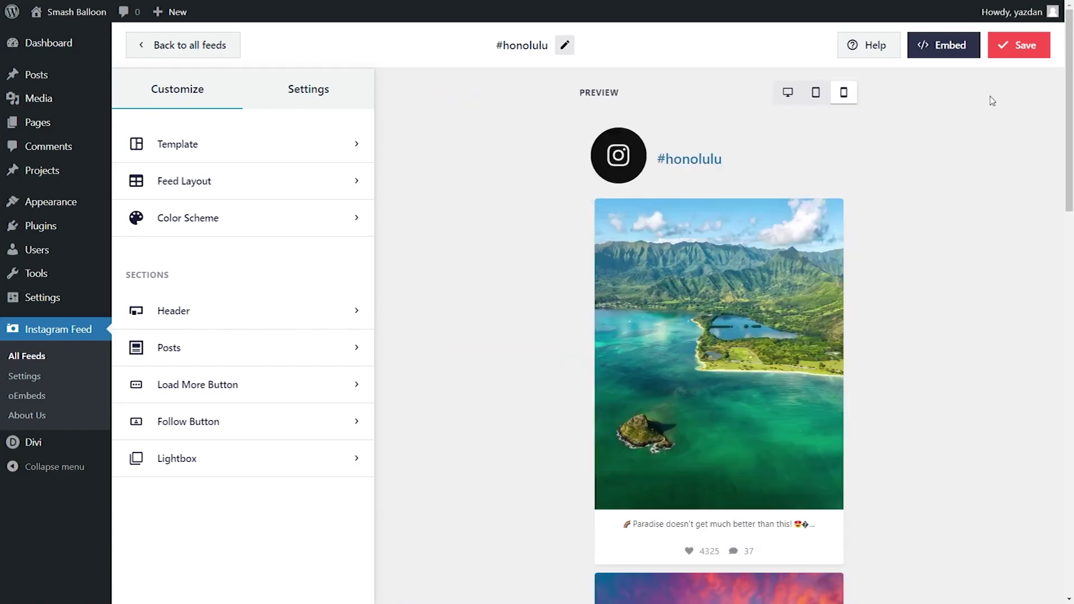
left_click(791, 95)
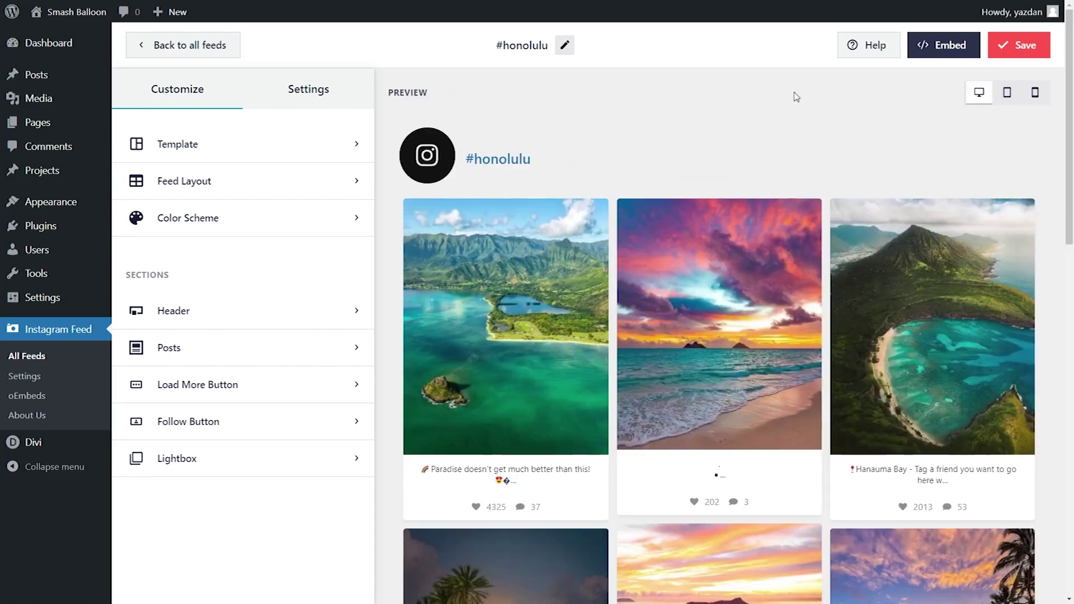
left_click(946, 56)
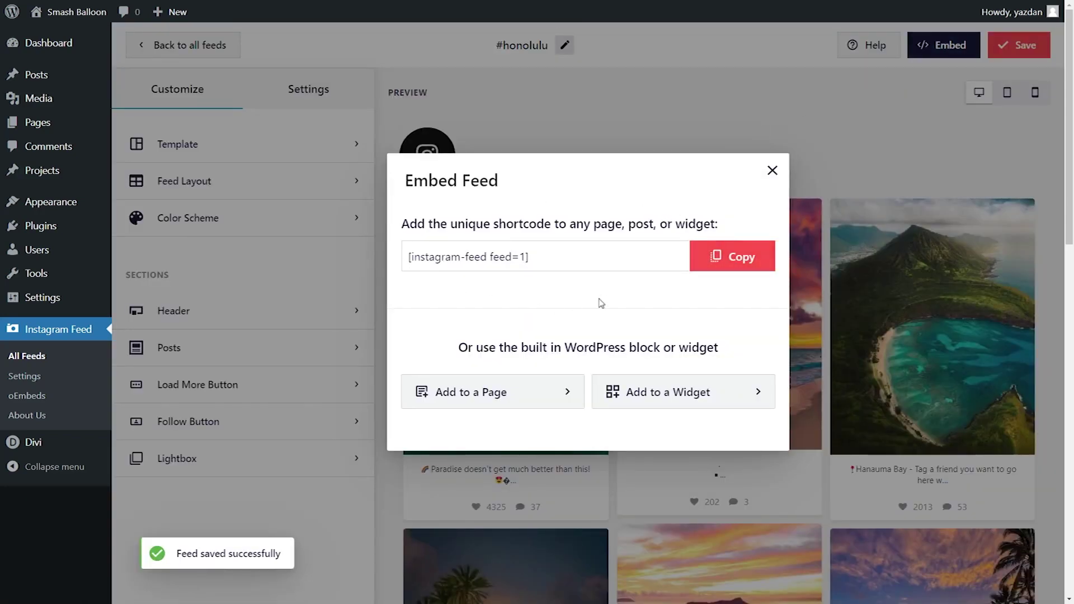
Copy the feed shortcode and embed the feed on the Honolulu page.
left_click(718, 262)
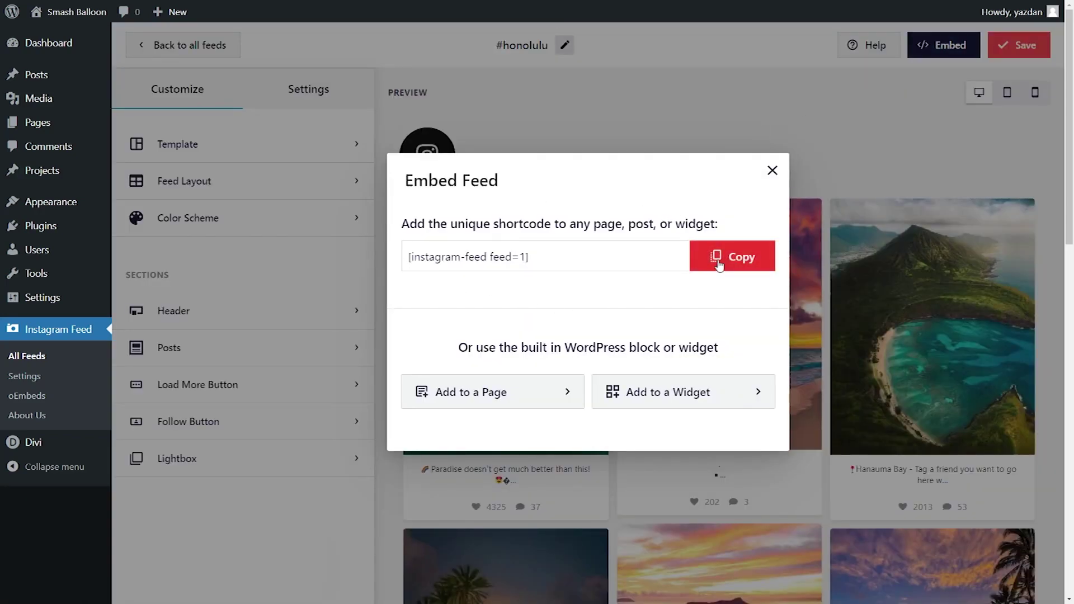
left_click(518, 396)
left_click(457, 264)
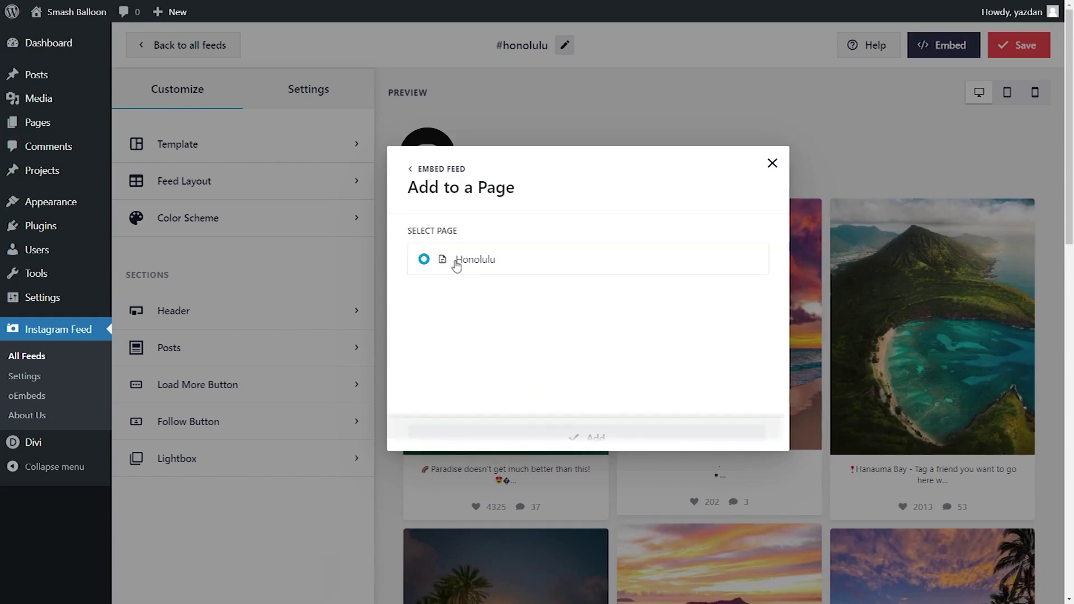
left_click(581, 437)
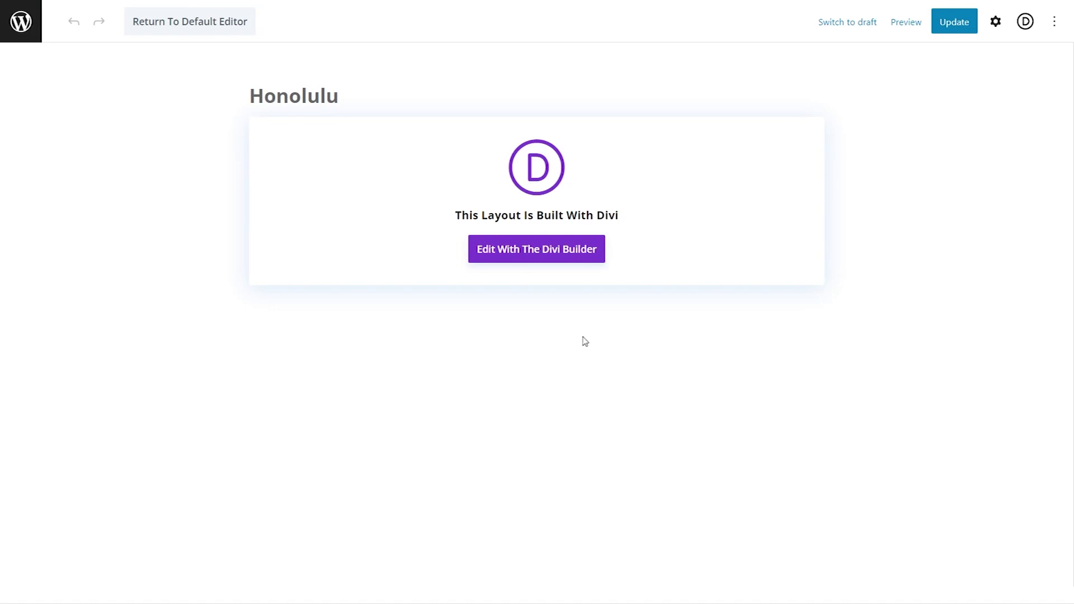
Launch the Divi visual builder on the Honolulu page and scroll down to the empty row.
left_click(557, 260)
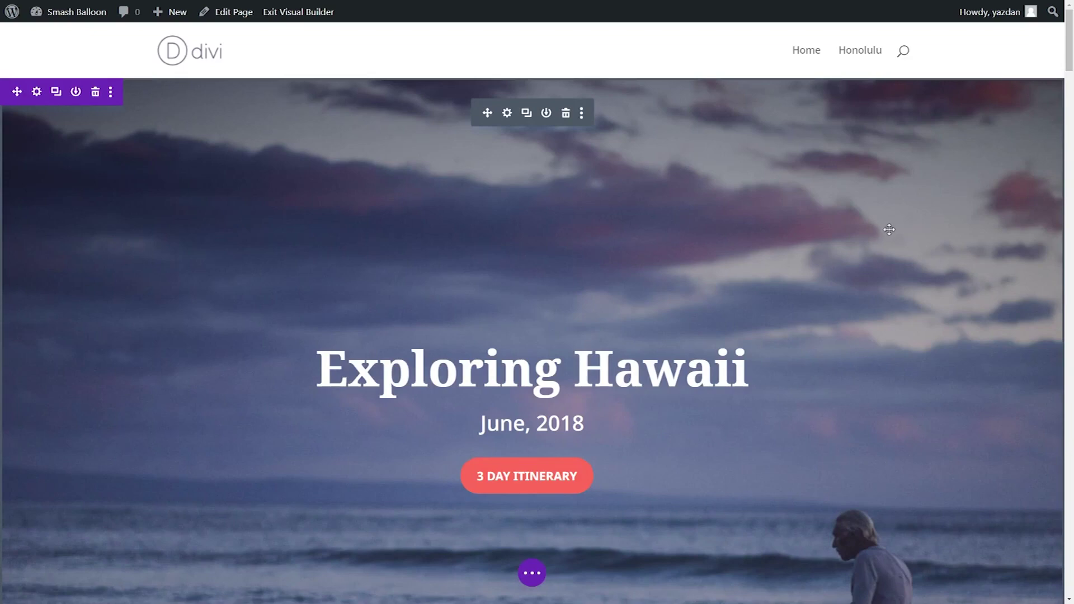
scroll(889, 231, "down", 6)
scroll(880, 233, "down", 20)
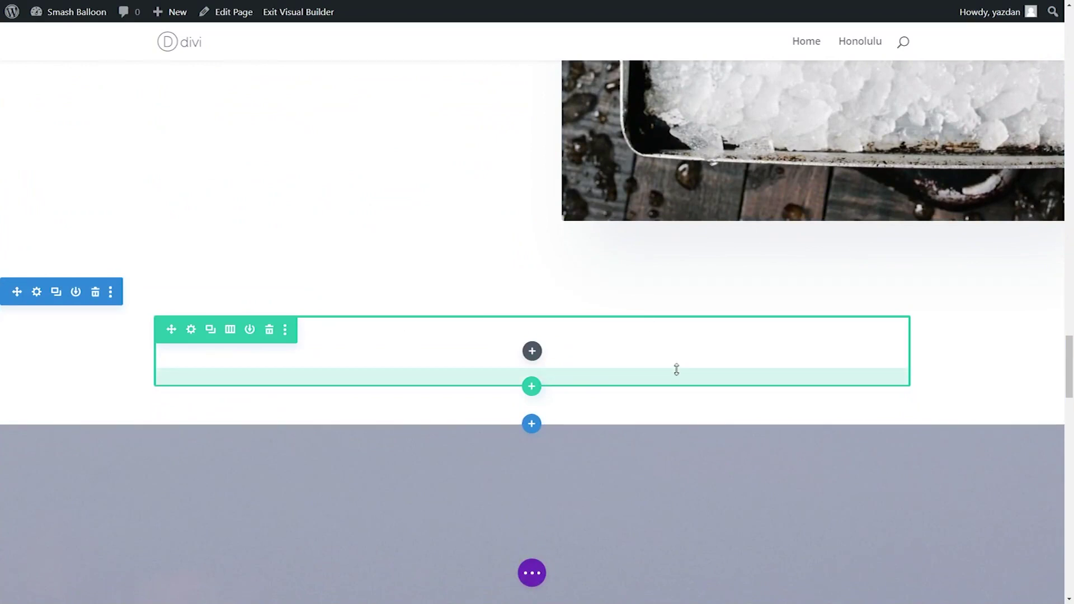
Add a Code module to the empty row containing the [instagram-feed feed=1] shortcode and save it.
left_click(532, 351)
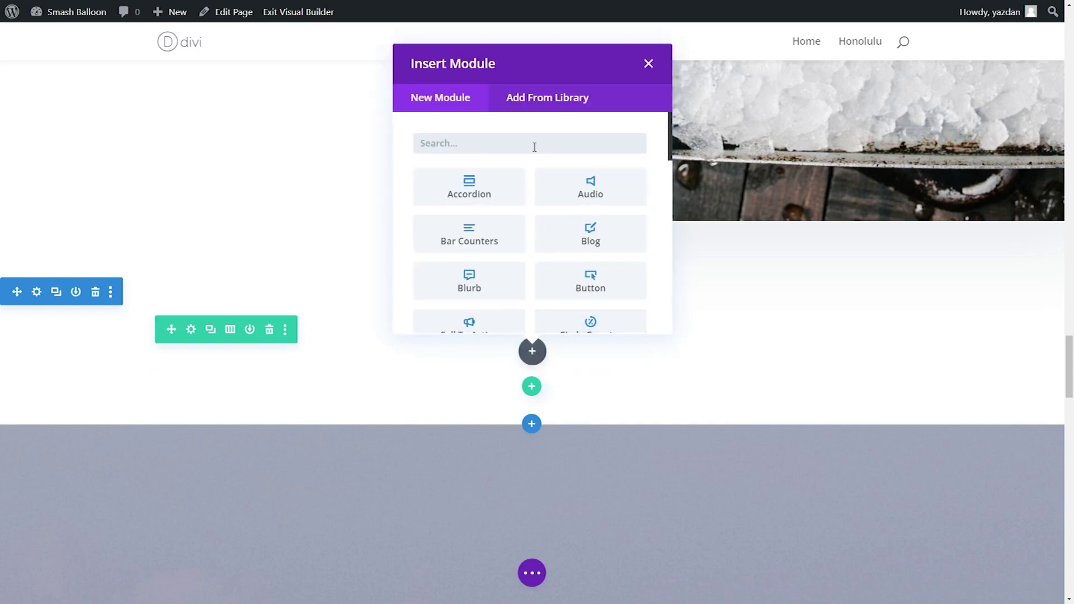
type("code")
left_click(485, 184)
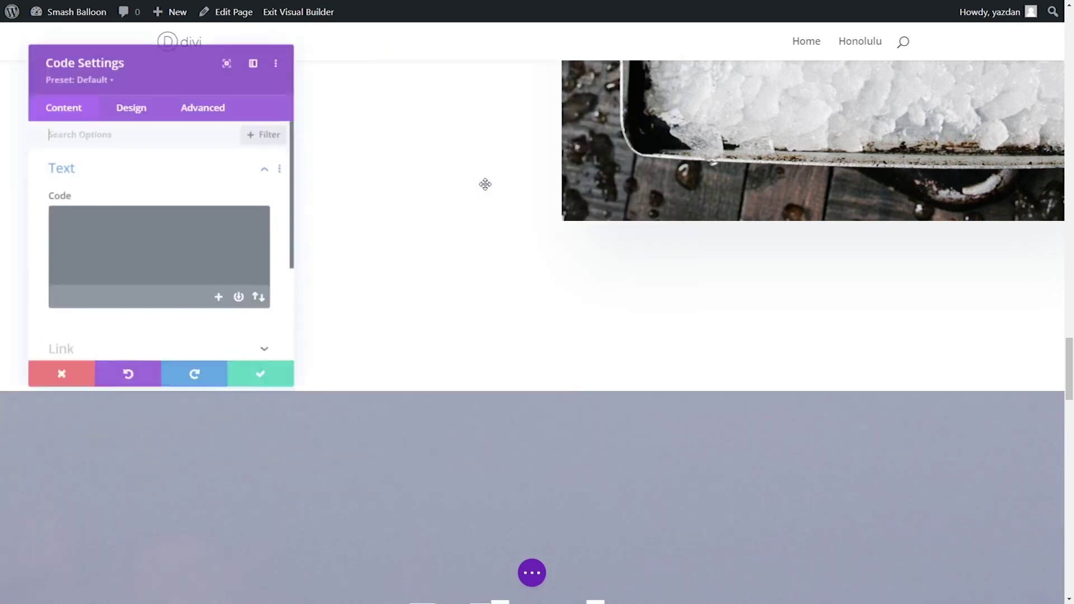
left_click(177, 239)
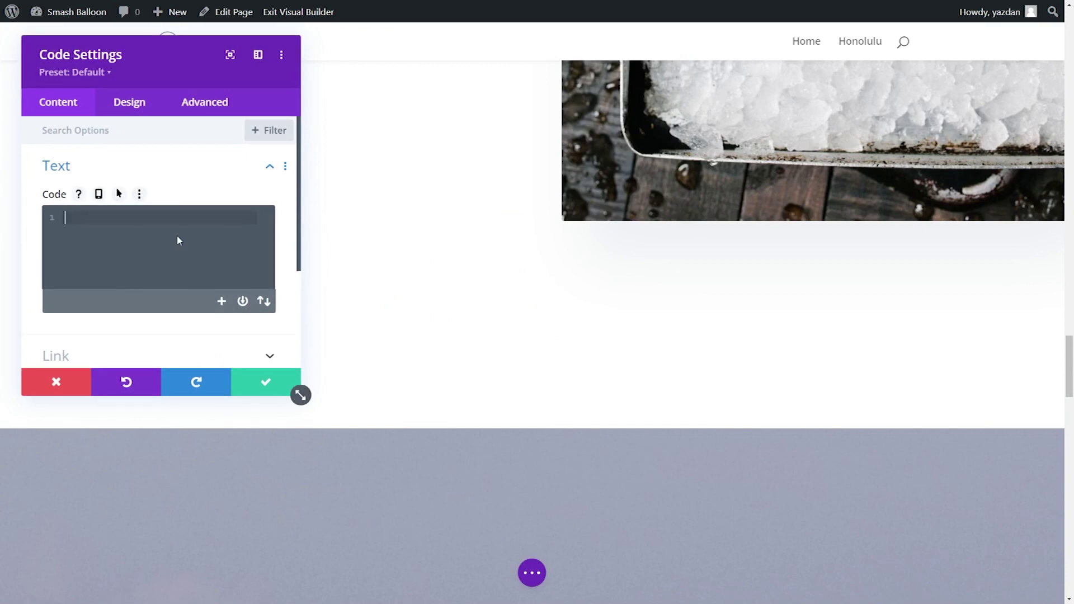
key("ctrl+v")
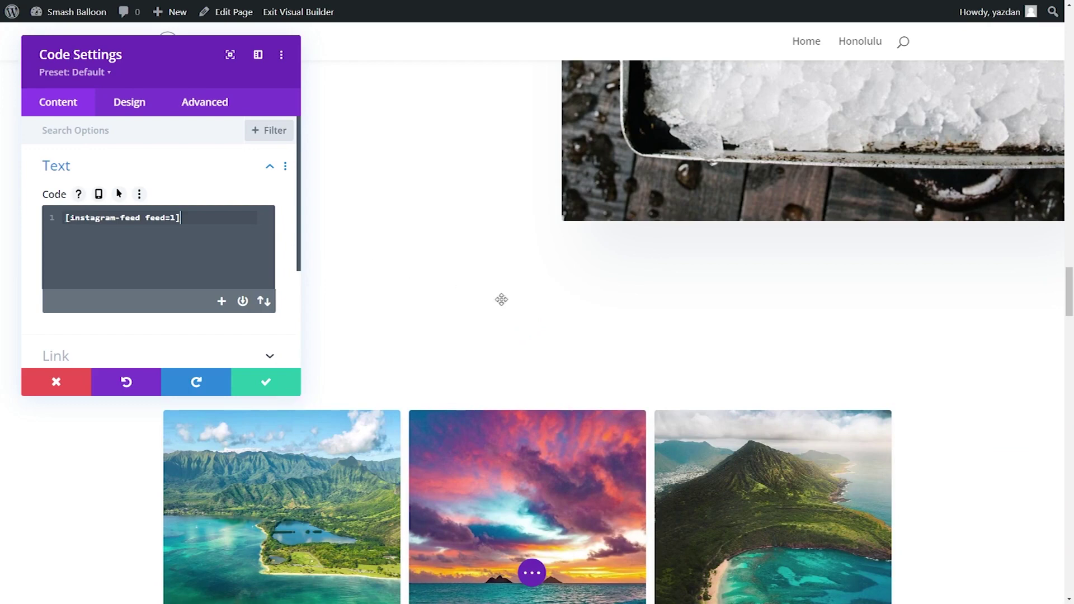
scroll(501, 300, "down", 3)
scroll(951, 279, "down", 5)
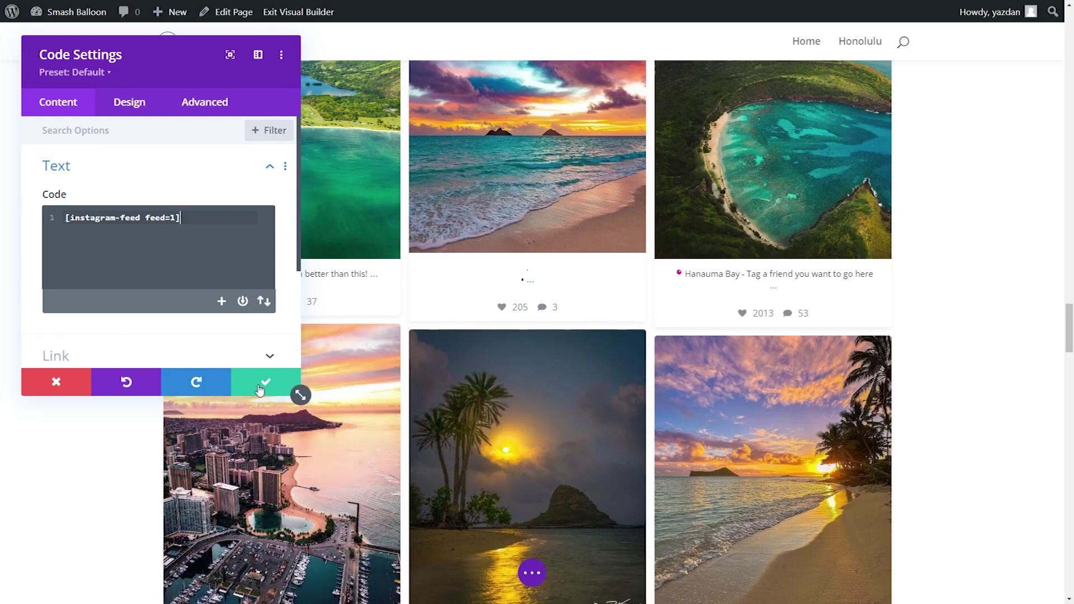
left_click(253, 386)
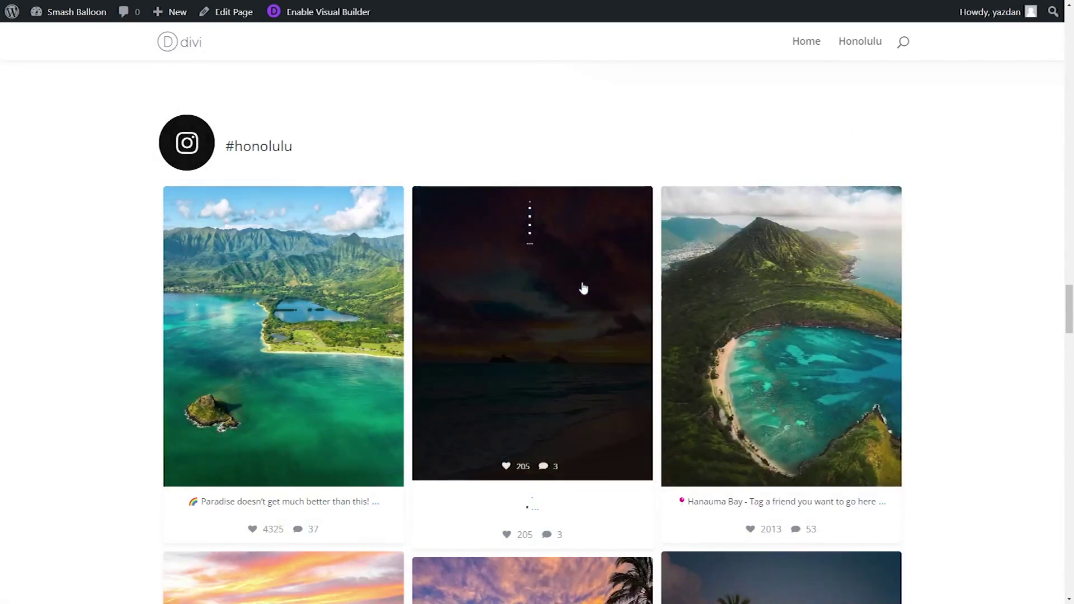
View the middle sunset post of the #honolulu feed in its lightbox, then close it.
left_click(577, 290)
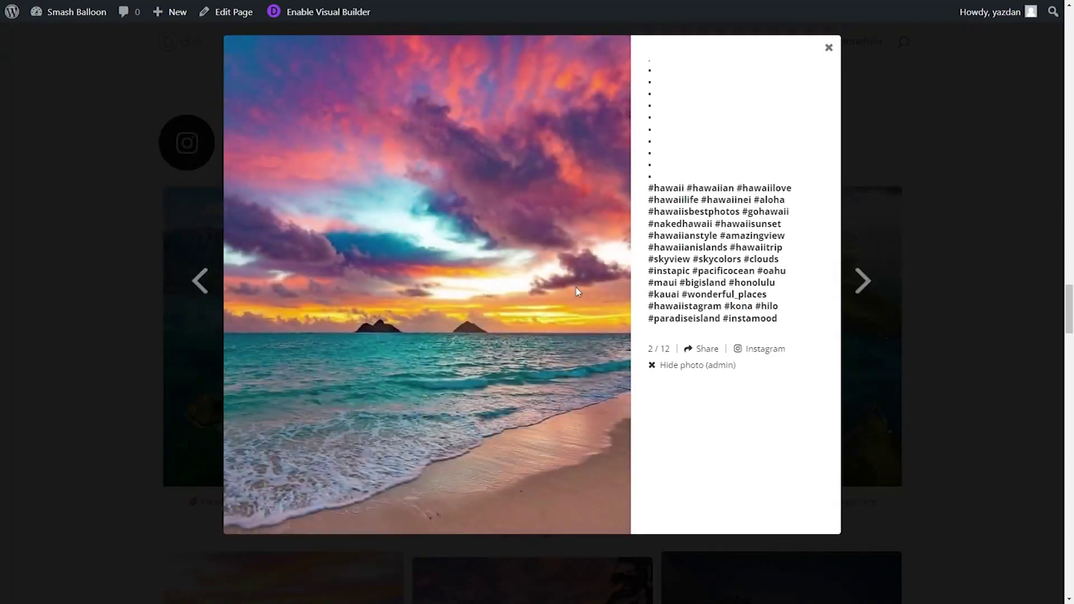
left_click(949, 242)
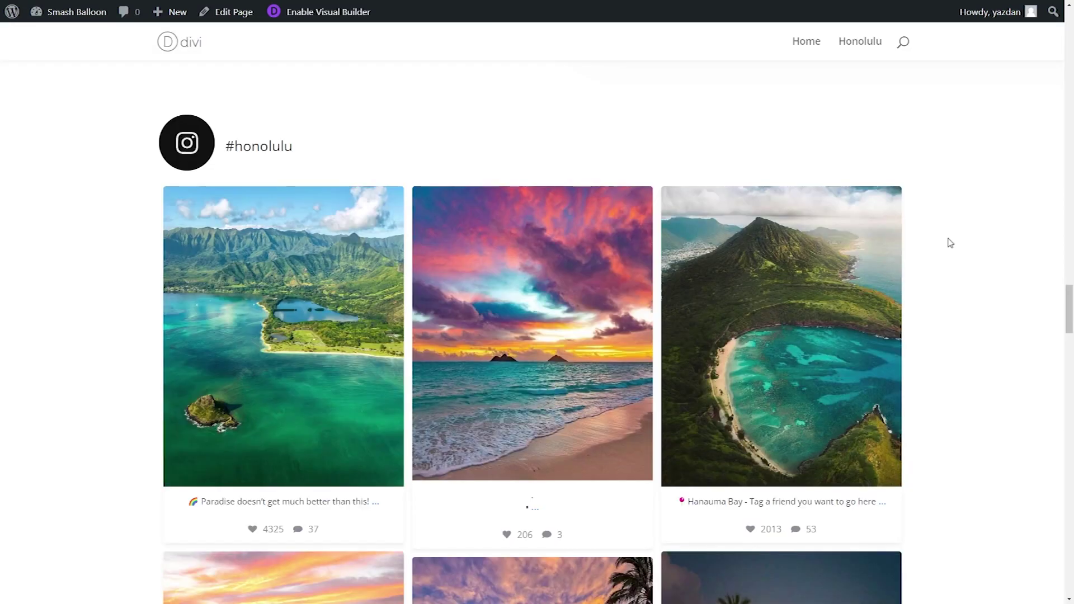